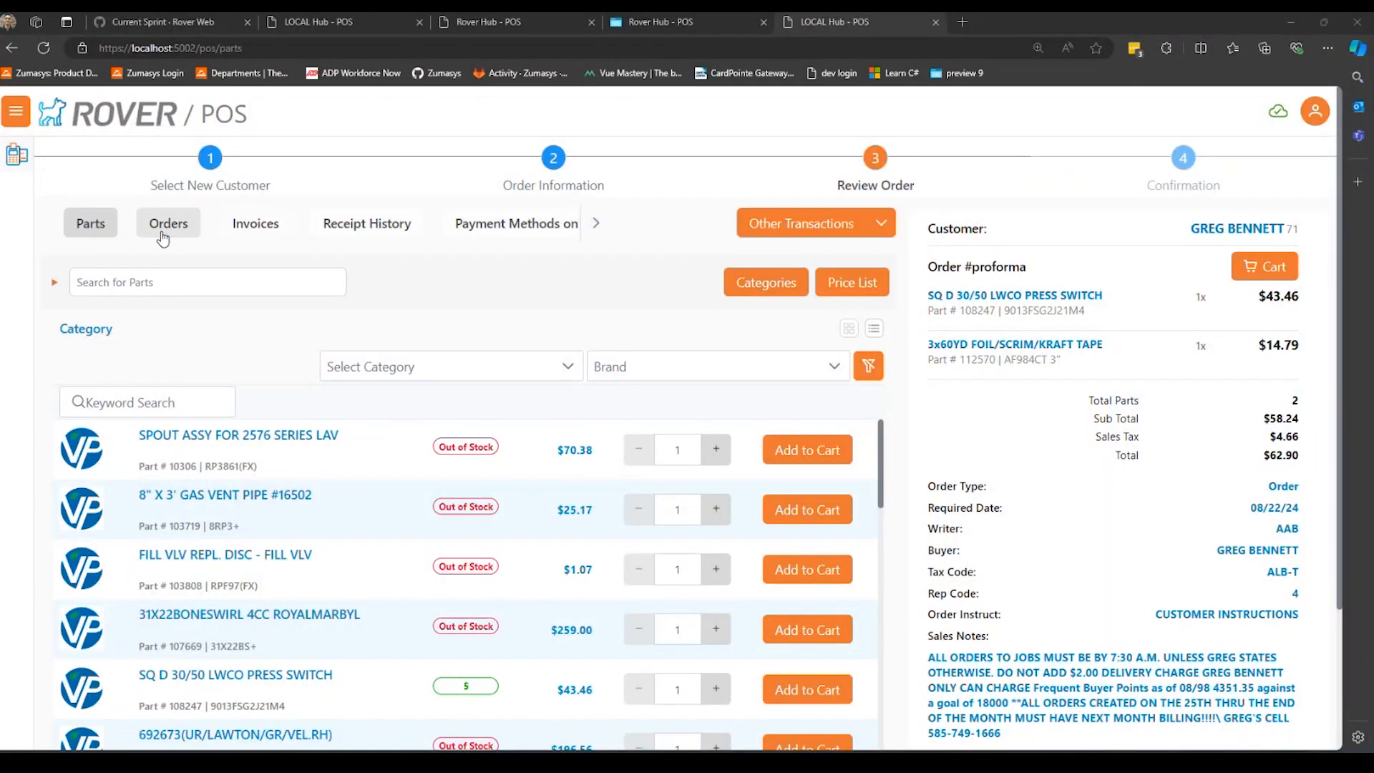
Step: Return to the Order Information stage of the current parts order and review its address and additional information
click(91, 222)
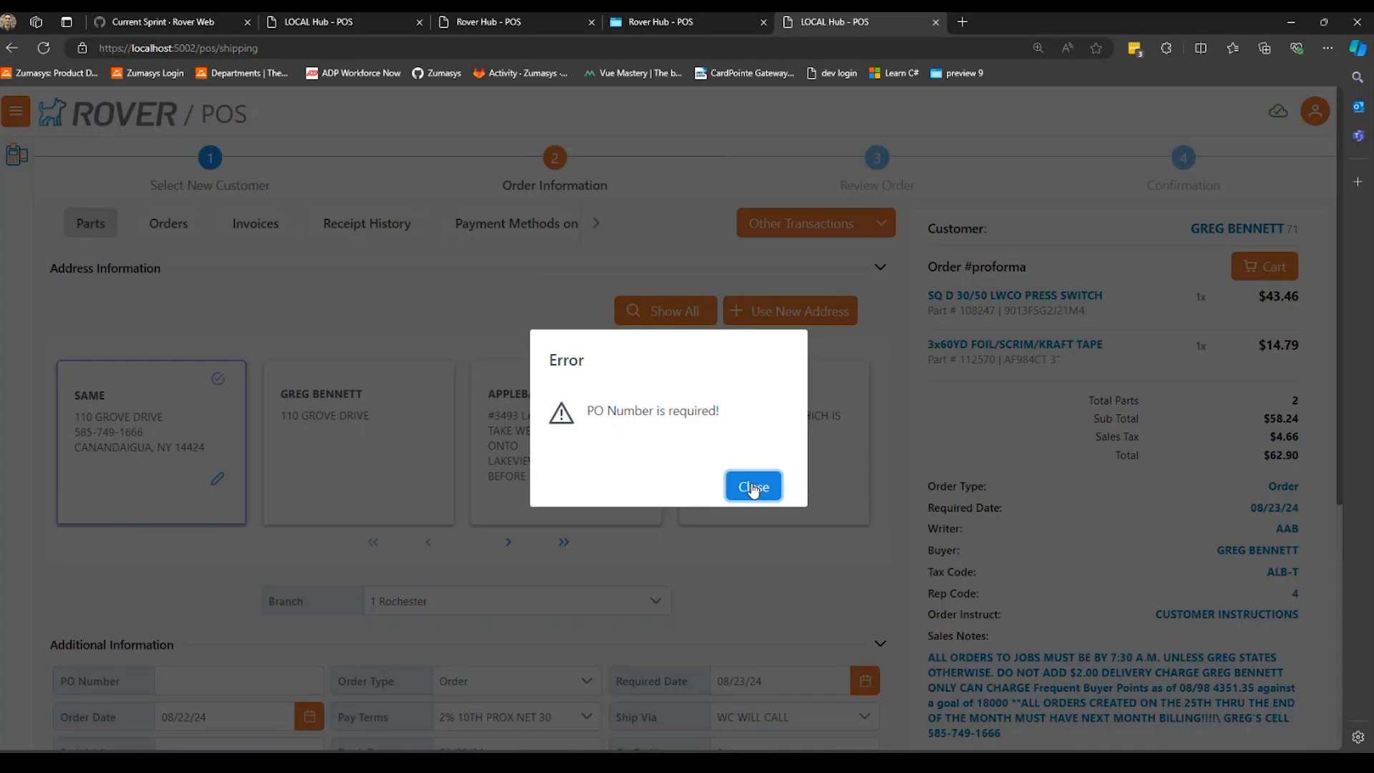
click(753, 486)
scroll(715, 465, down, 2)
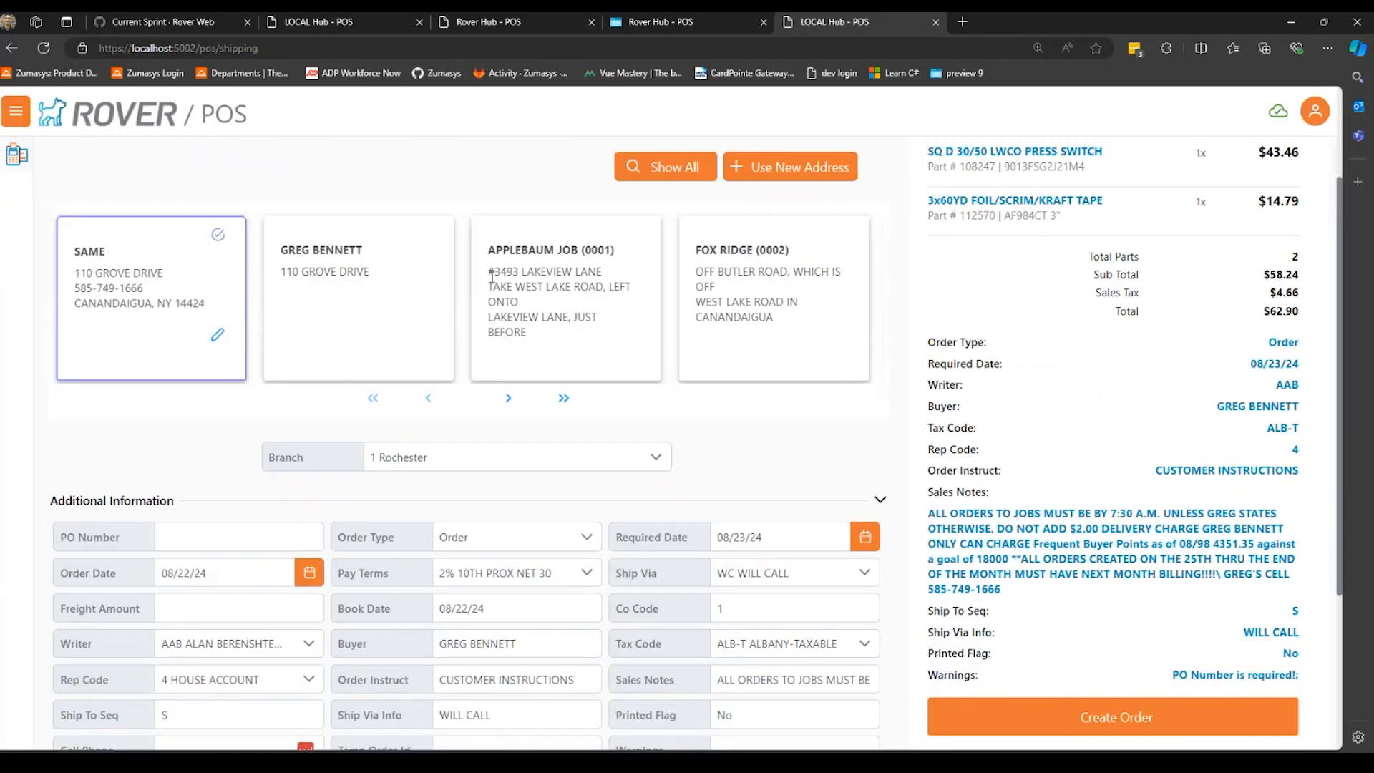
scroll(182, 267, up, 2)
scroll(587, 433, down, 1)
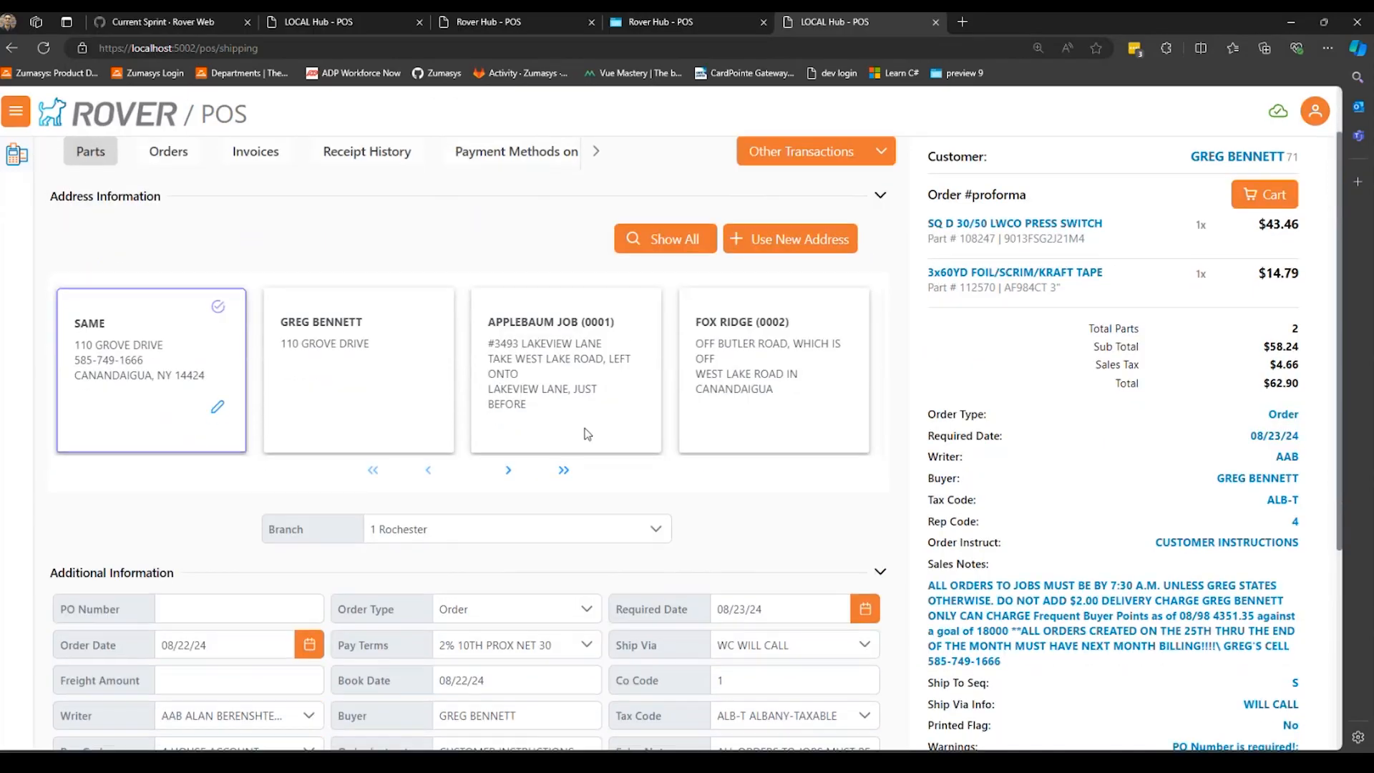
scroll(536, 235, up, 1)
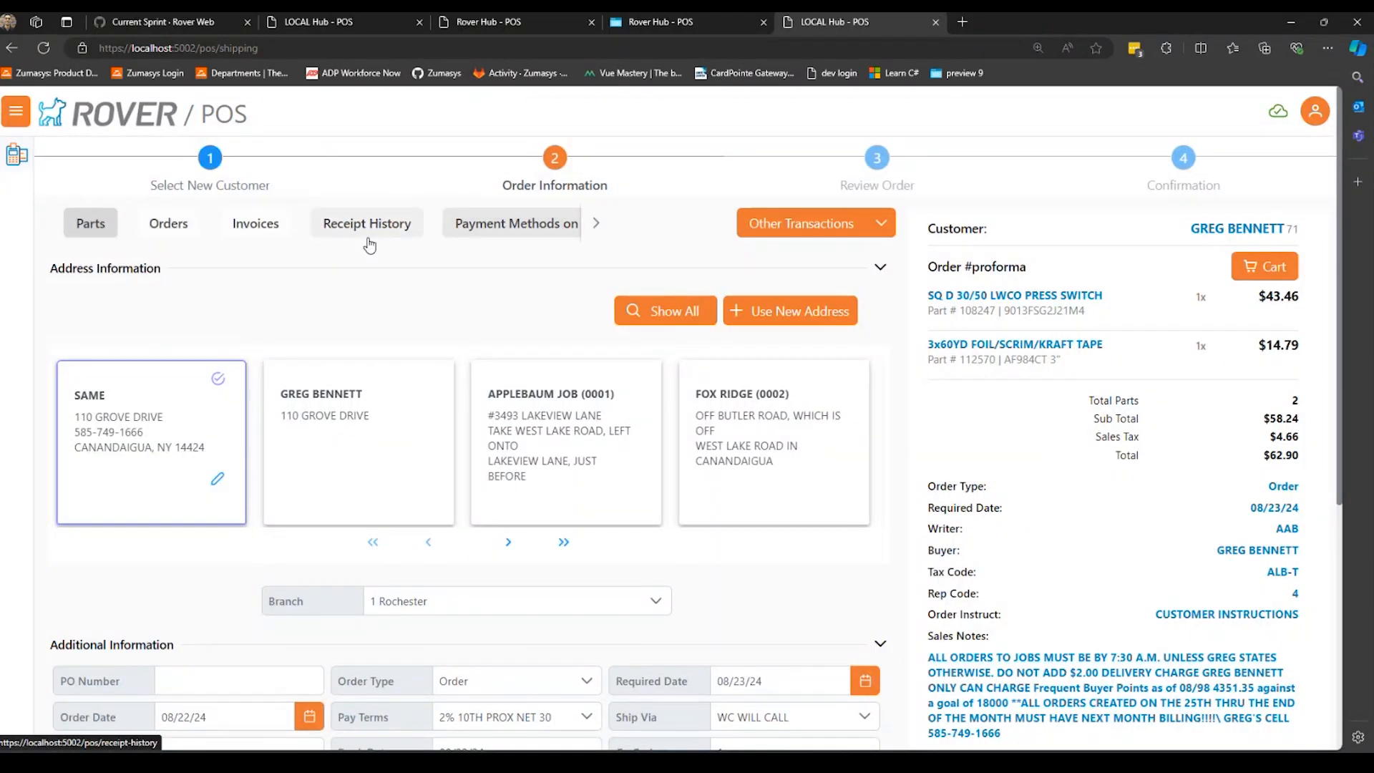
Step: Check the customer's Orders and Invoices pages and return to the order information for Parts
click(169, 224)
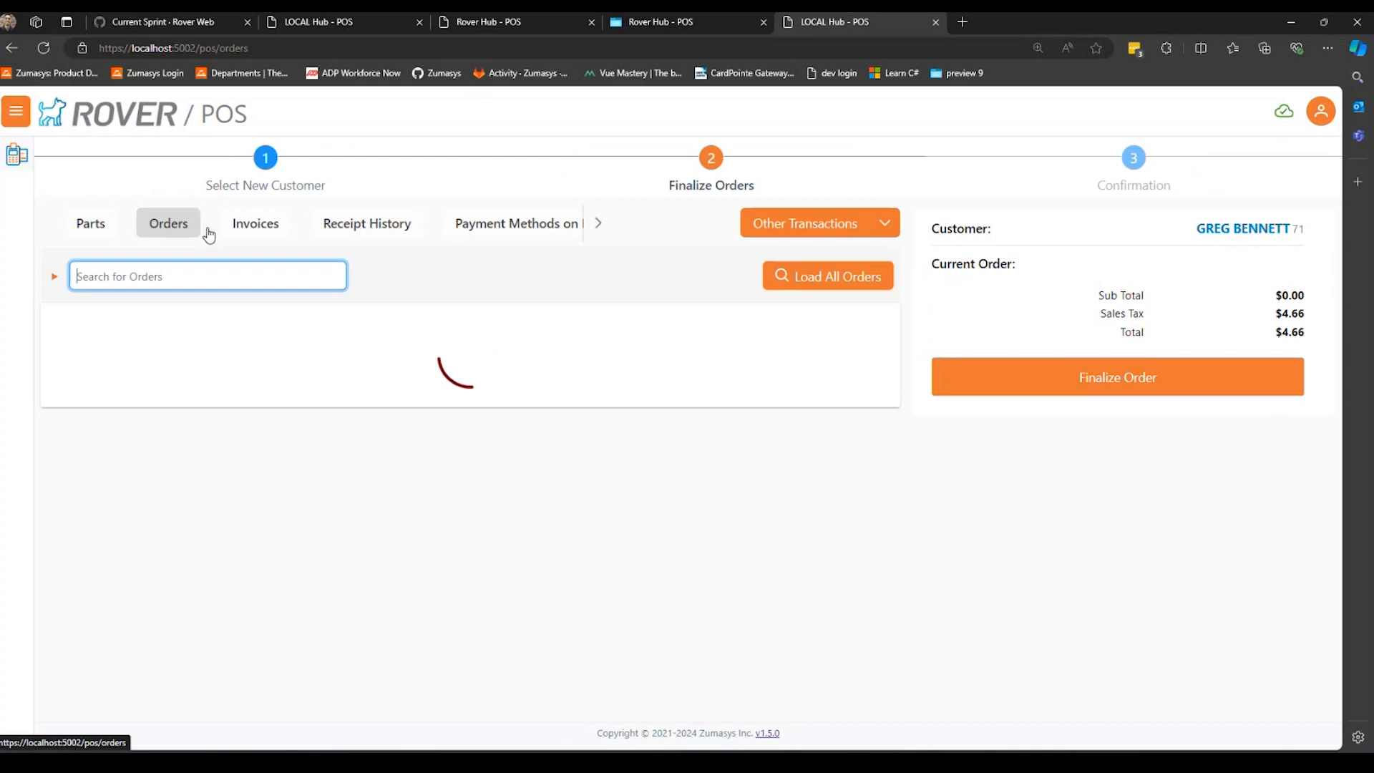
click(243, 233)
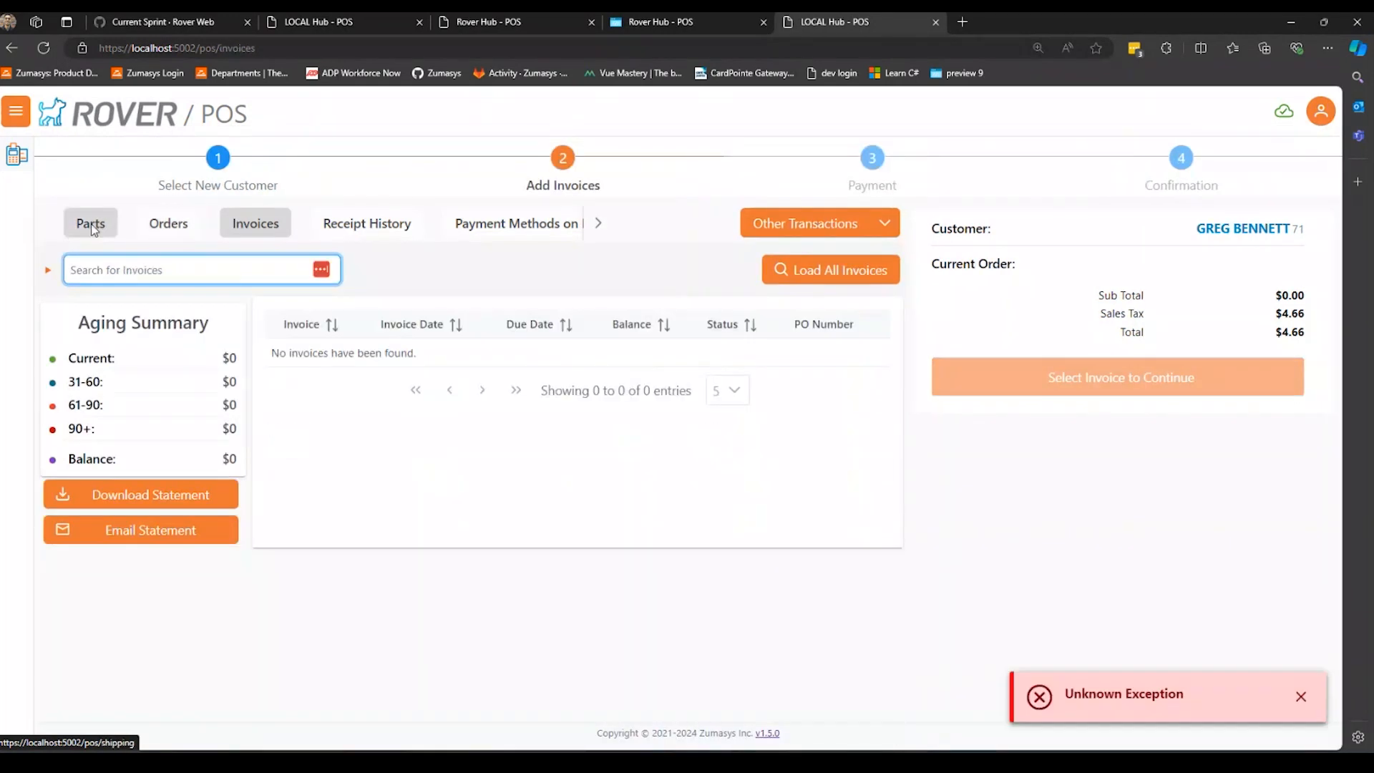
click(91, 226)
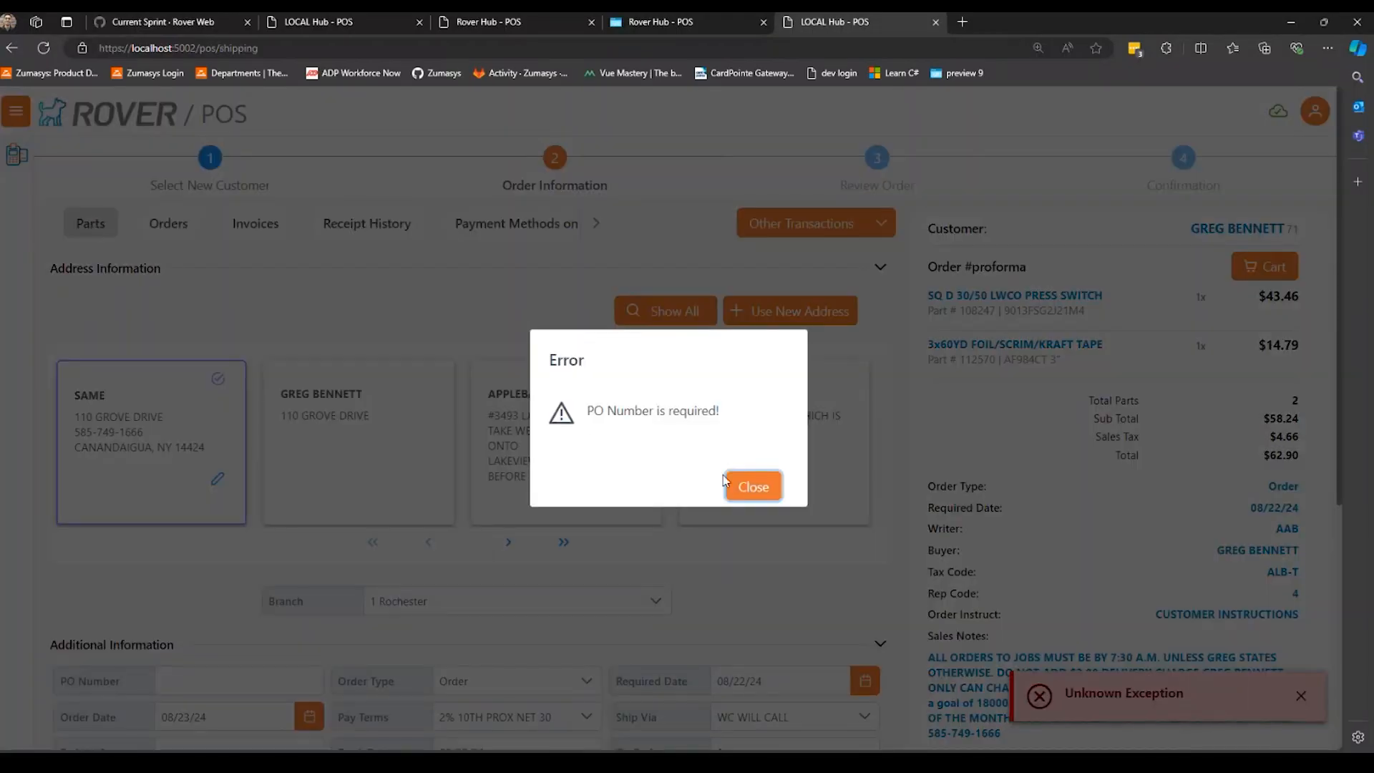
click(754, 487)
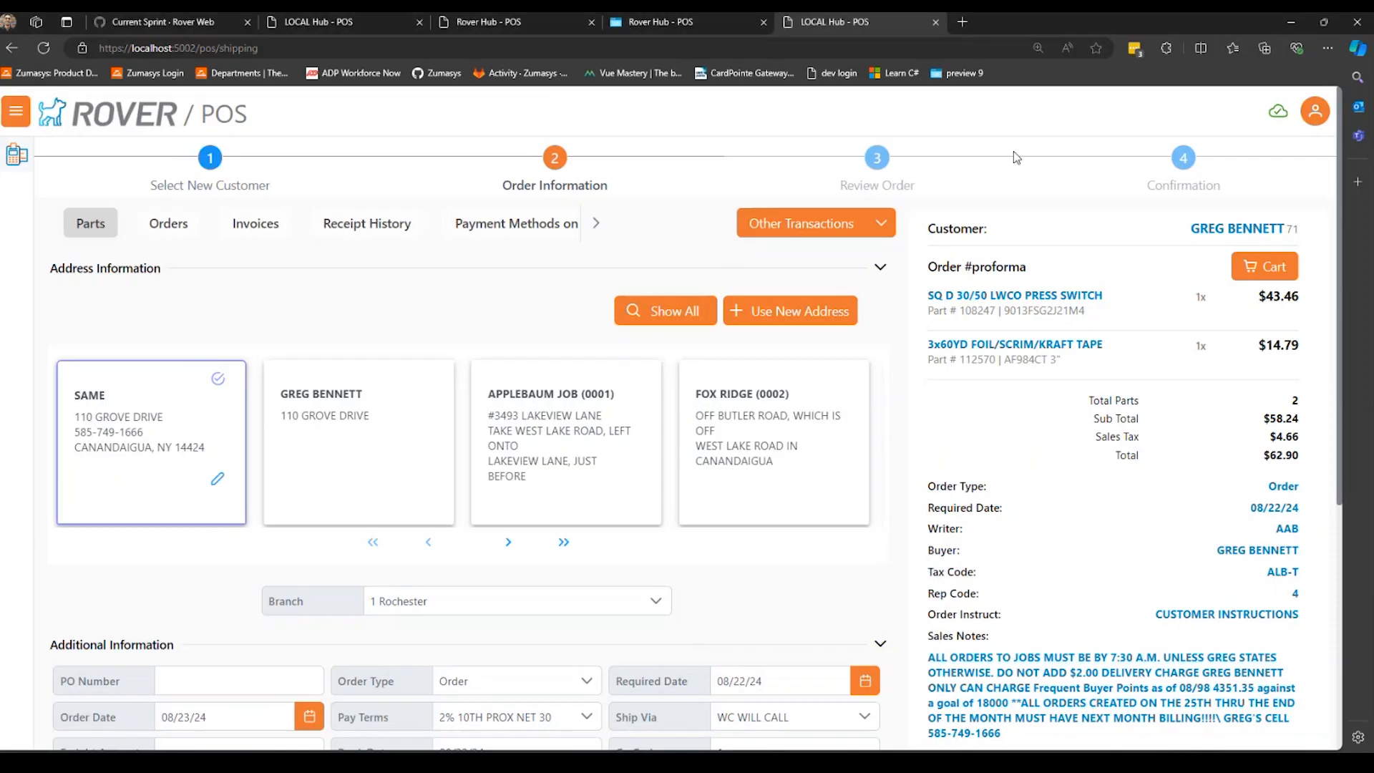
Step: Switch to the app.zumasyslabs.com POS and compare the Orders page for Evans Supplies with its Parts order information
drag(1006, 27, 1012, 91)
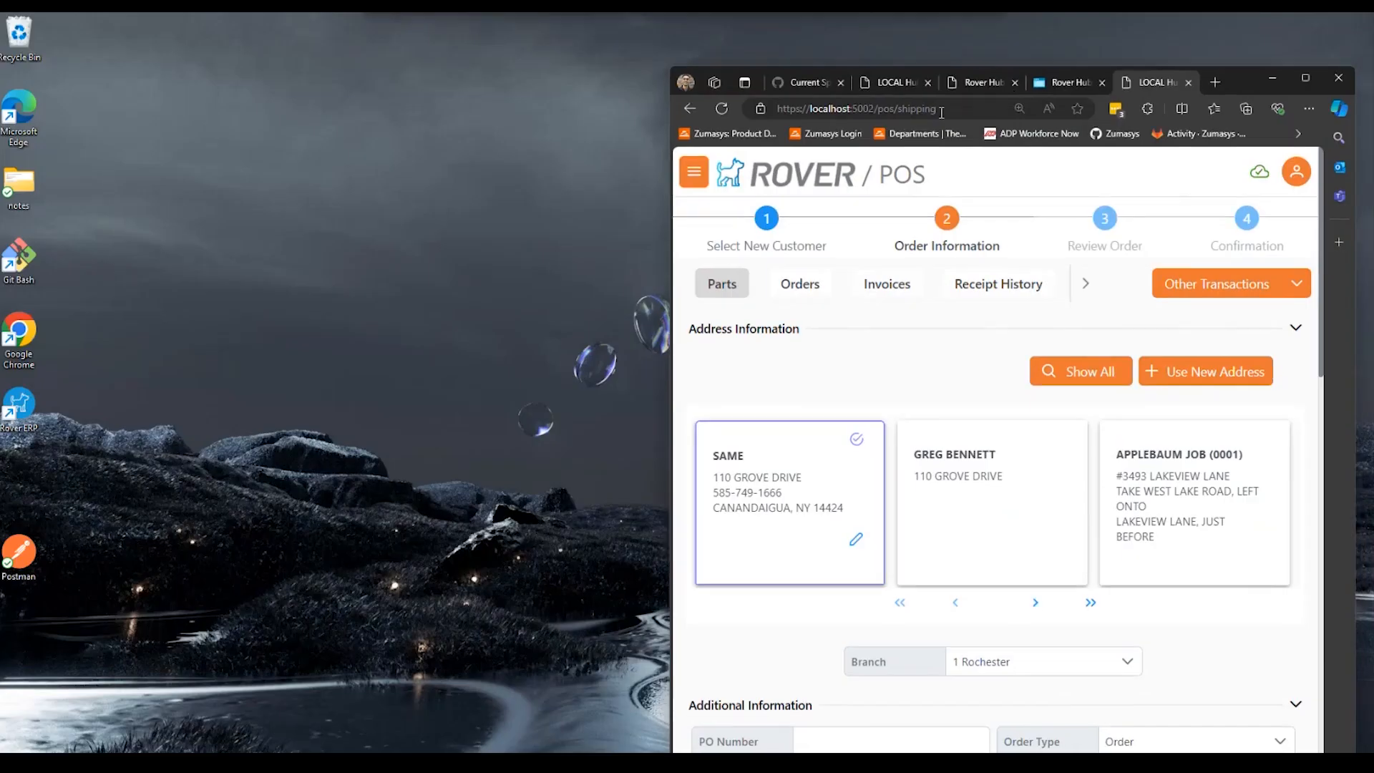
click(983, 83)
click(1305, 77)
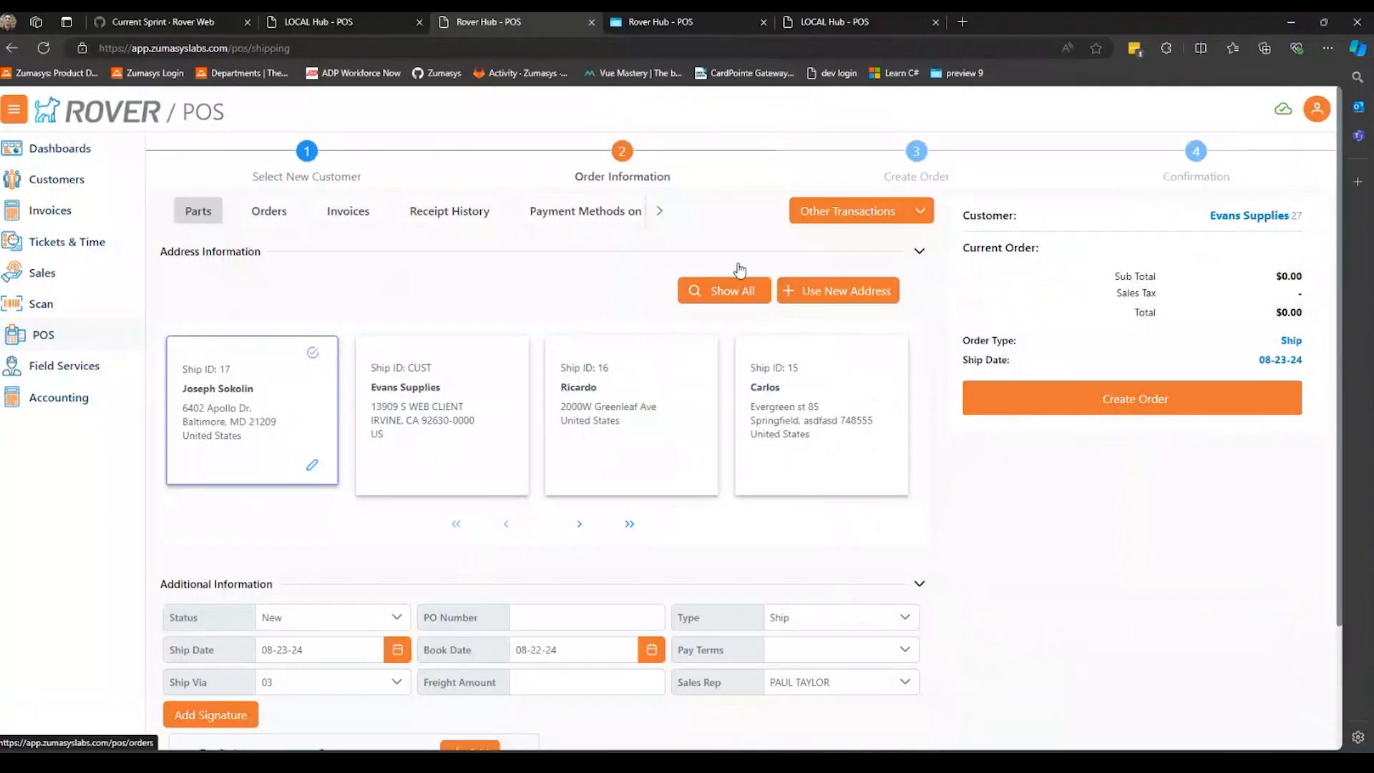
click(266, 226)
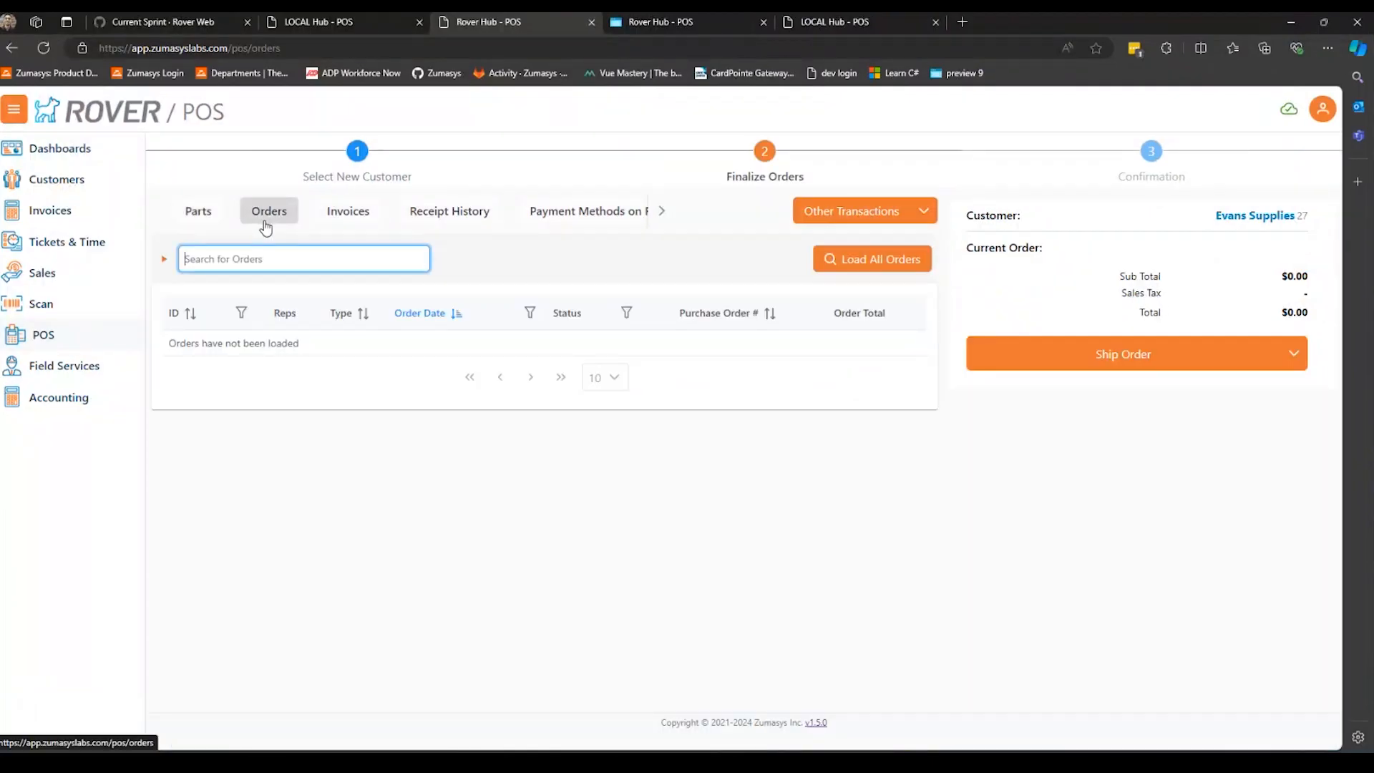
click(204, 213)
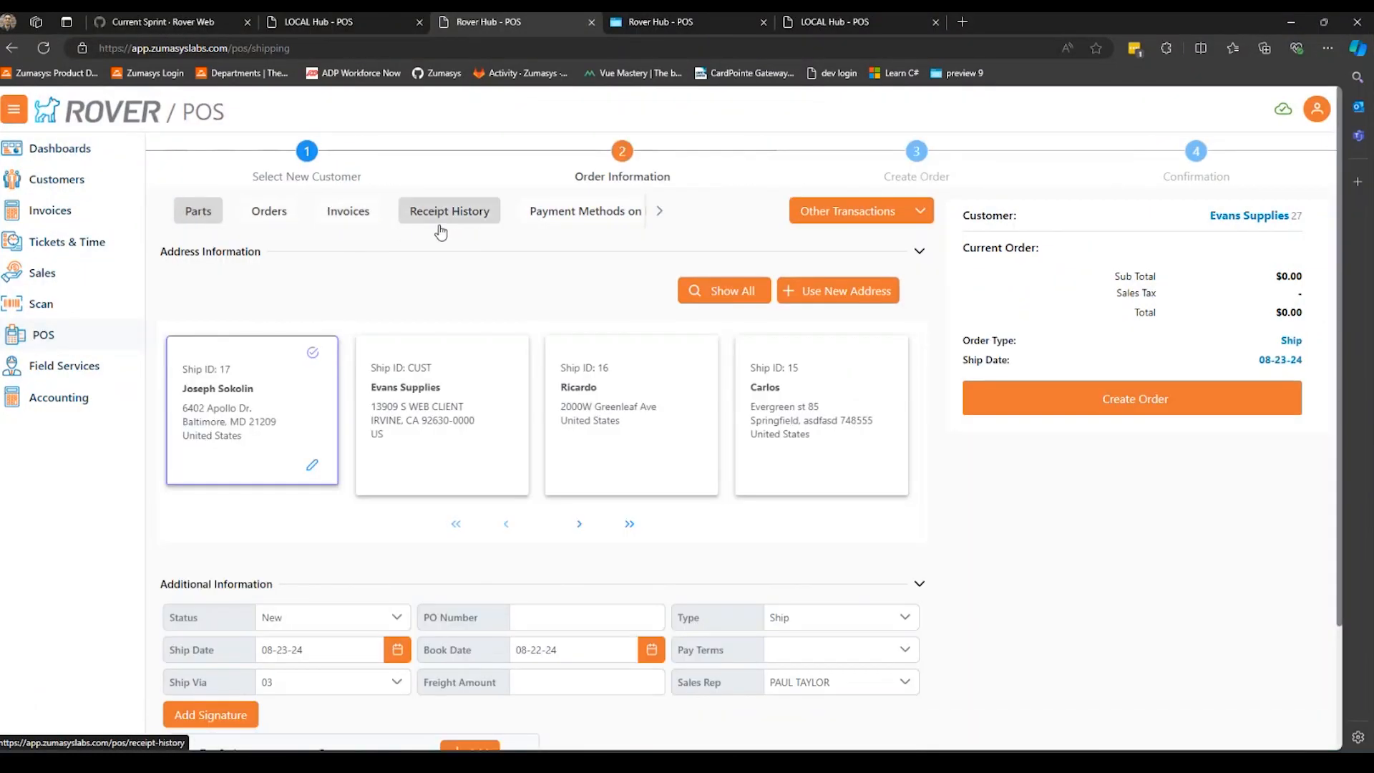
Step: Move between the parts list and the Order Information stage for Evans Supplies, reviewing the address and additional fields
click(1019, 419)
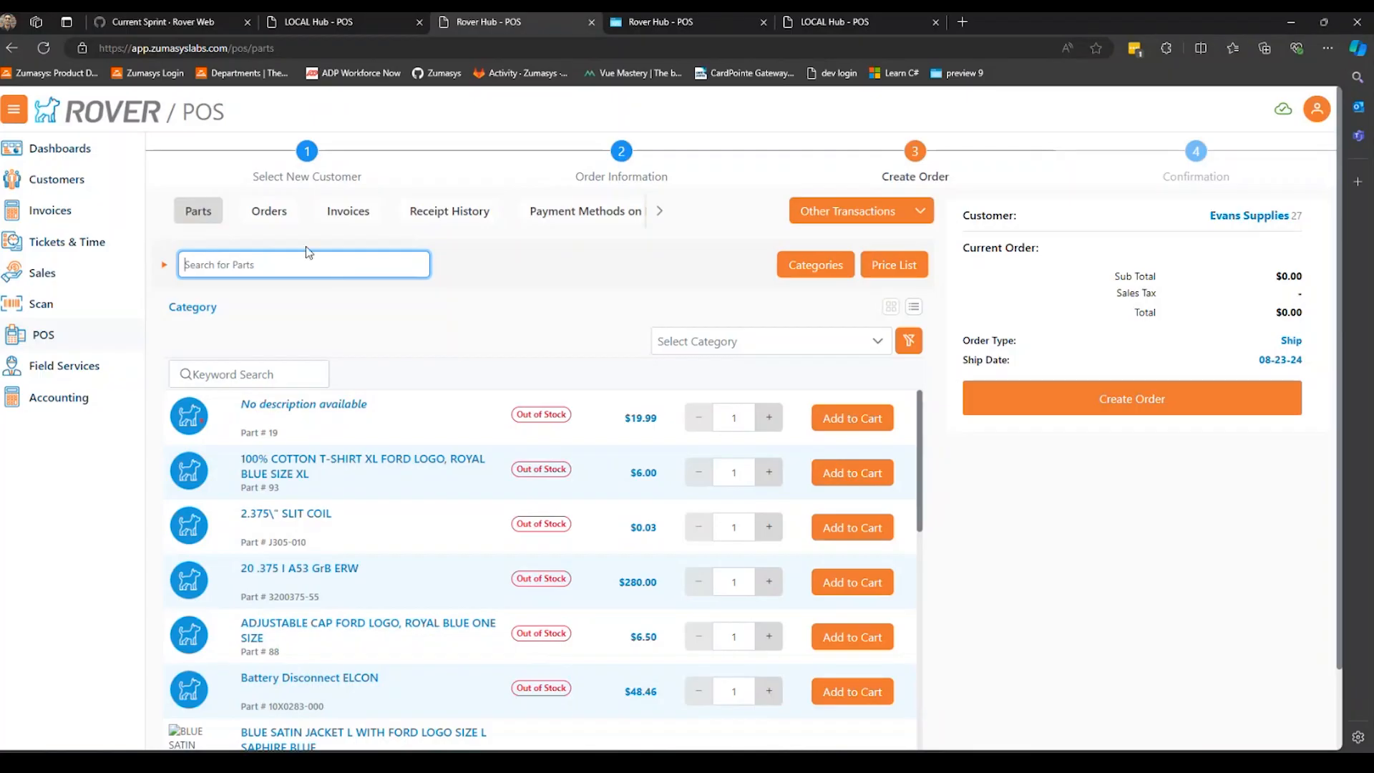
click(210, 220)
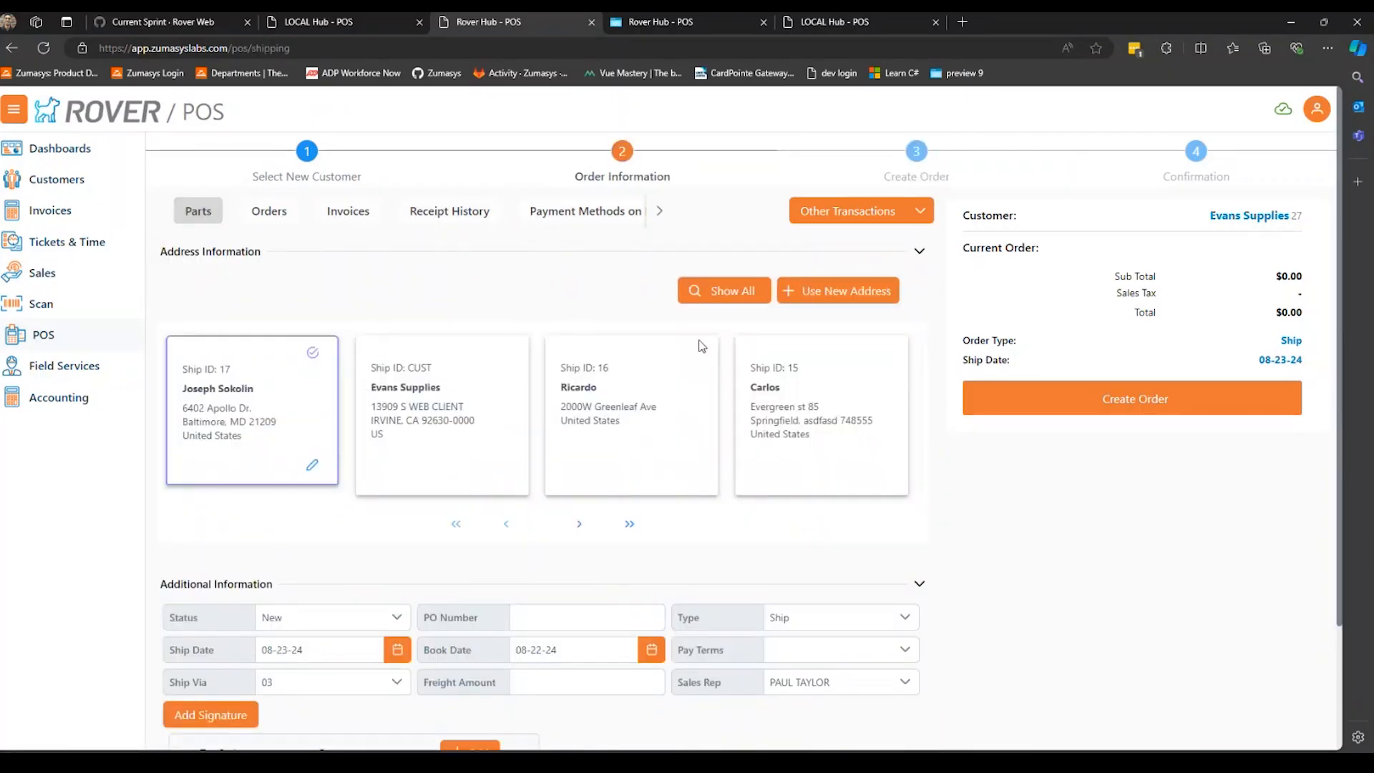
scroll(612, 234, down, 1)
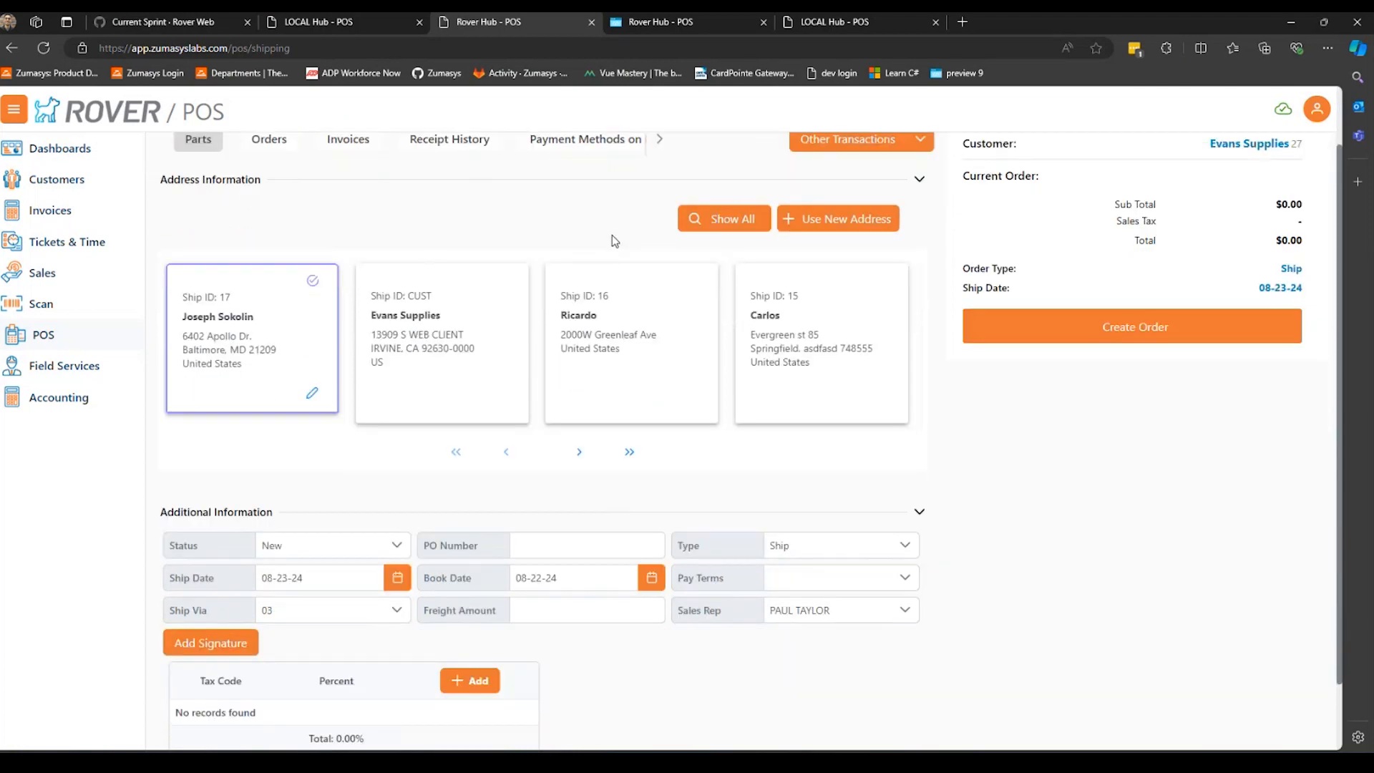
scroll(611, 236, down, 2)
scroll(600, 297, up, 3)
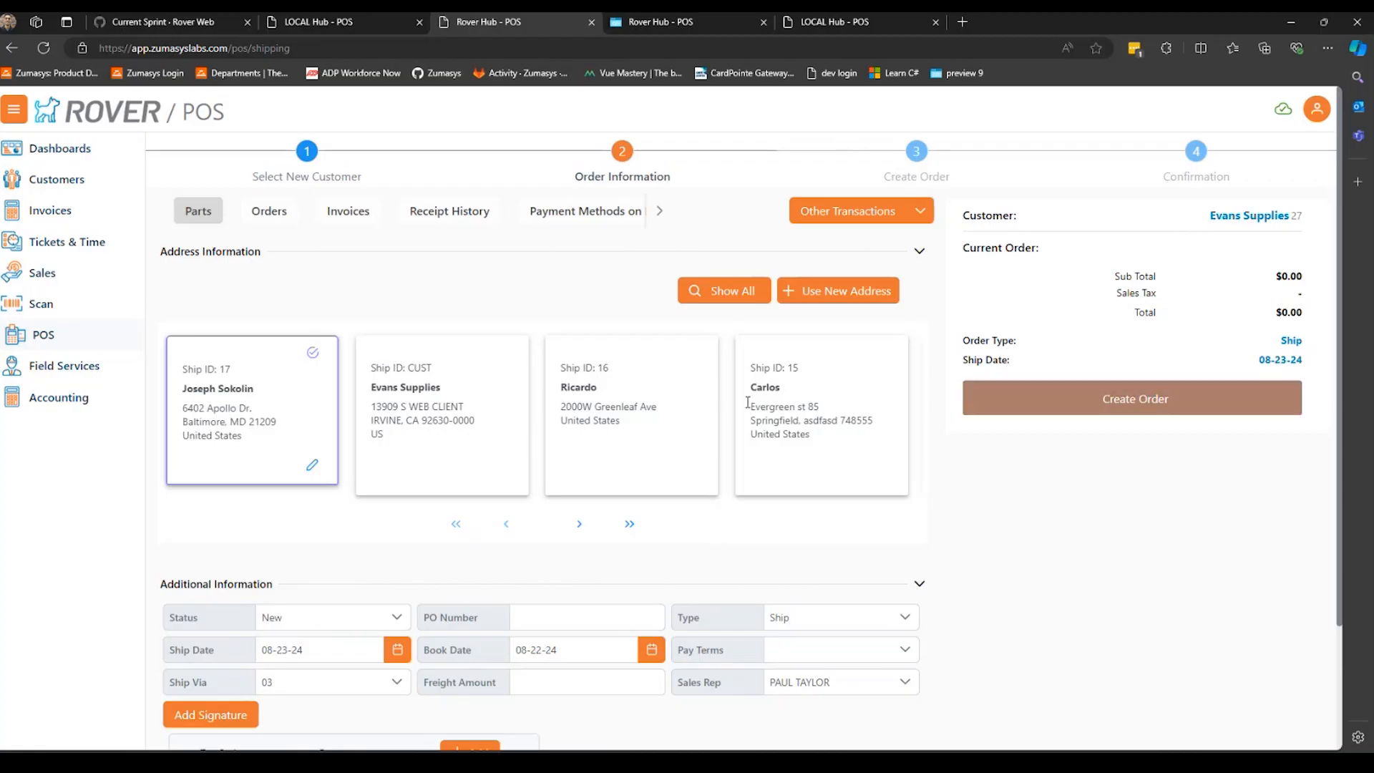
click(1011, 408)
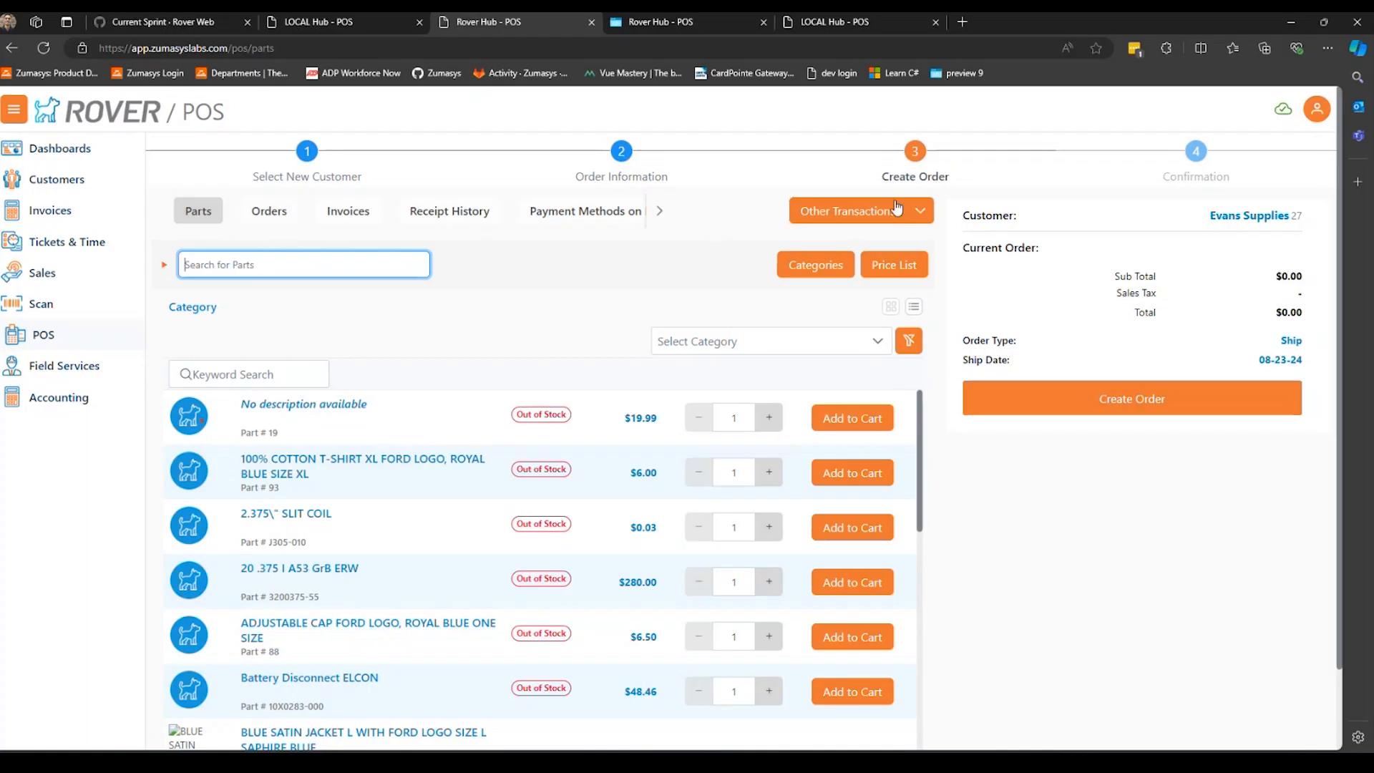
Step: Switch to the development POS site and inspect the cart's custom fields and the line item notes of the size M blue satin jacket
drag(1085, 25, 1012, 54)
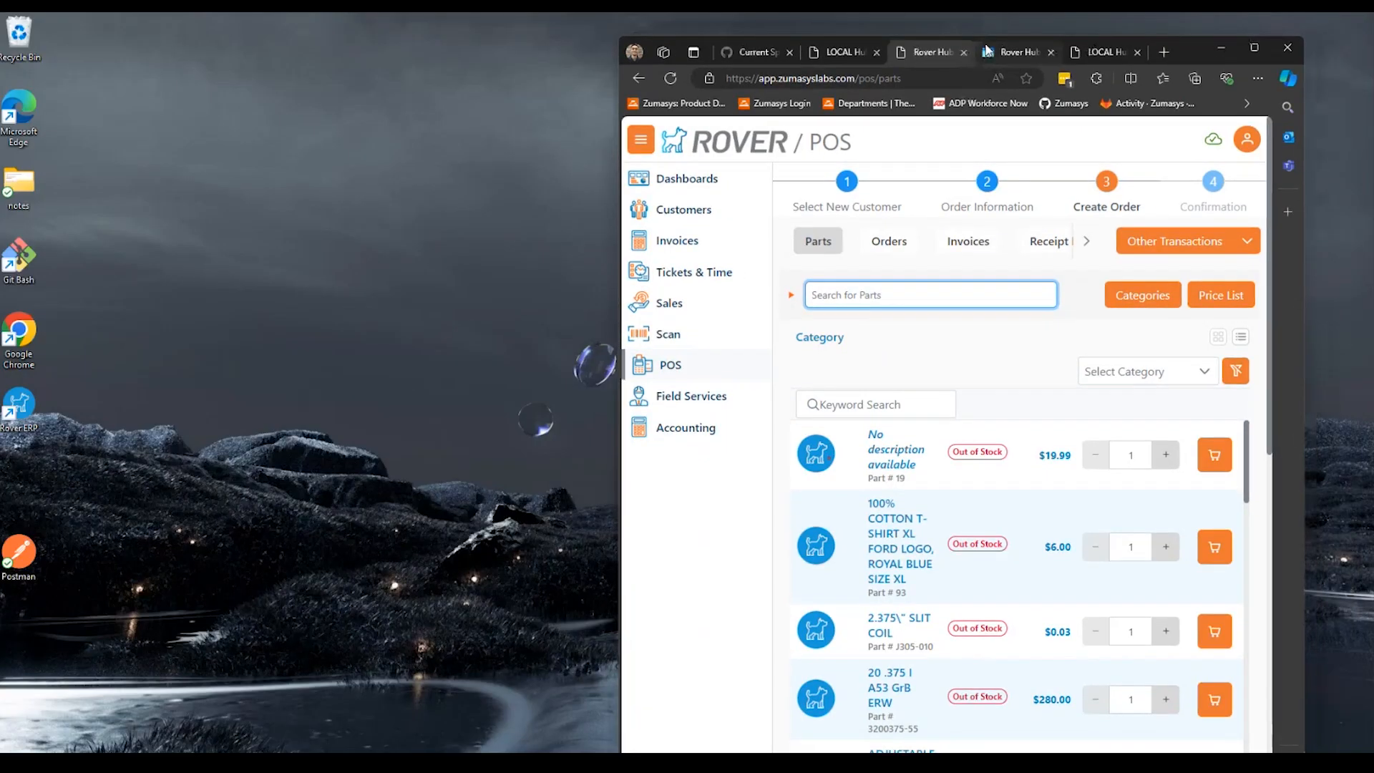
click(1253, 49)
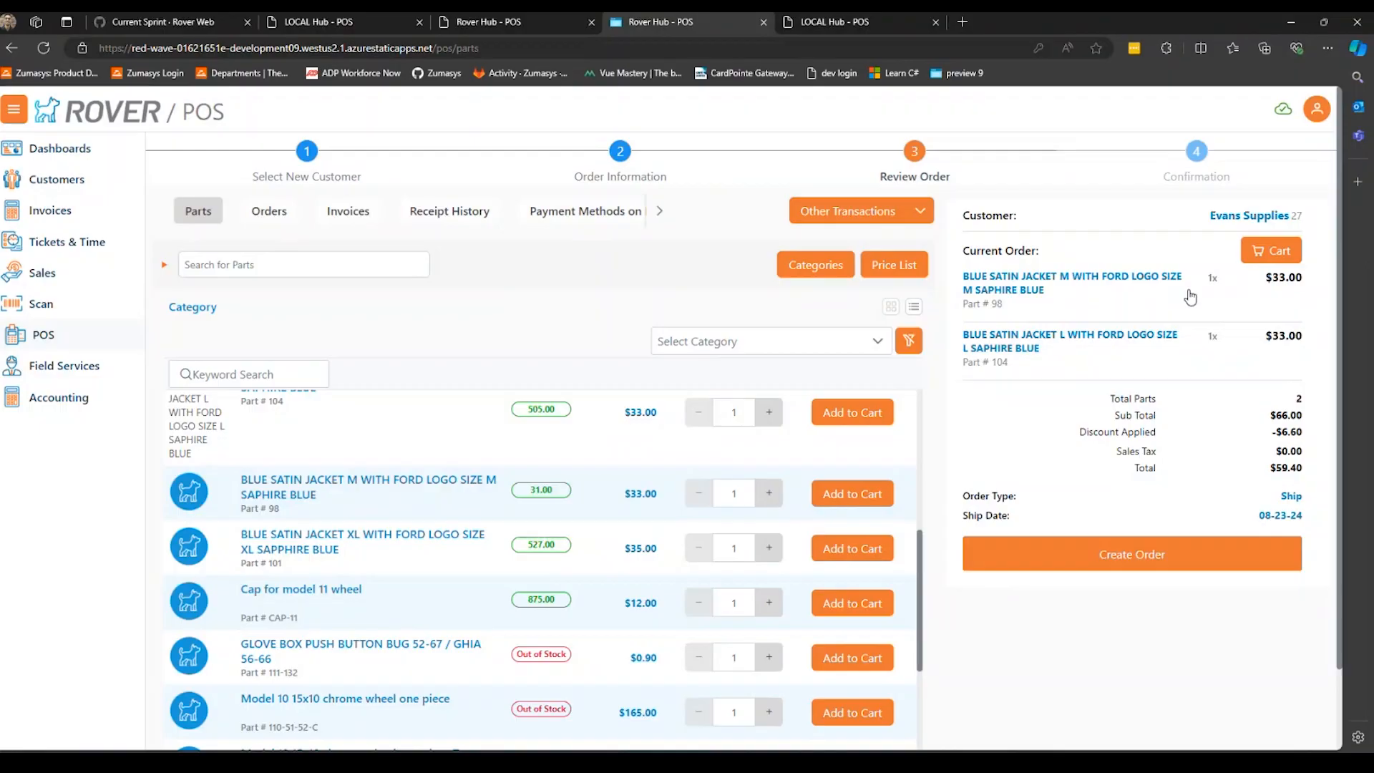
click(1289, 249)
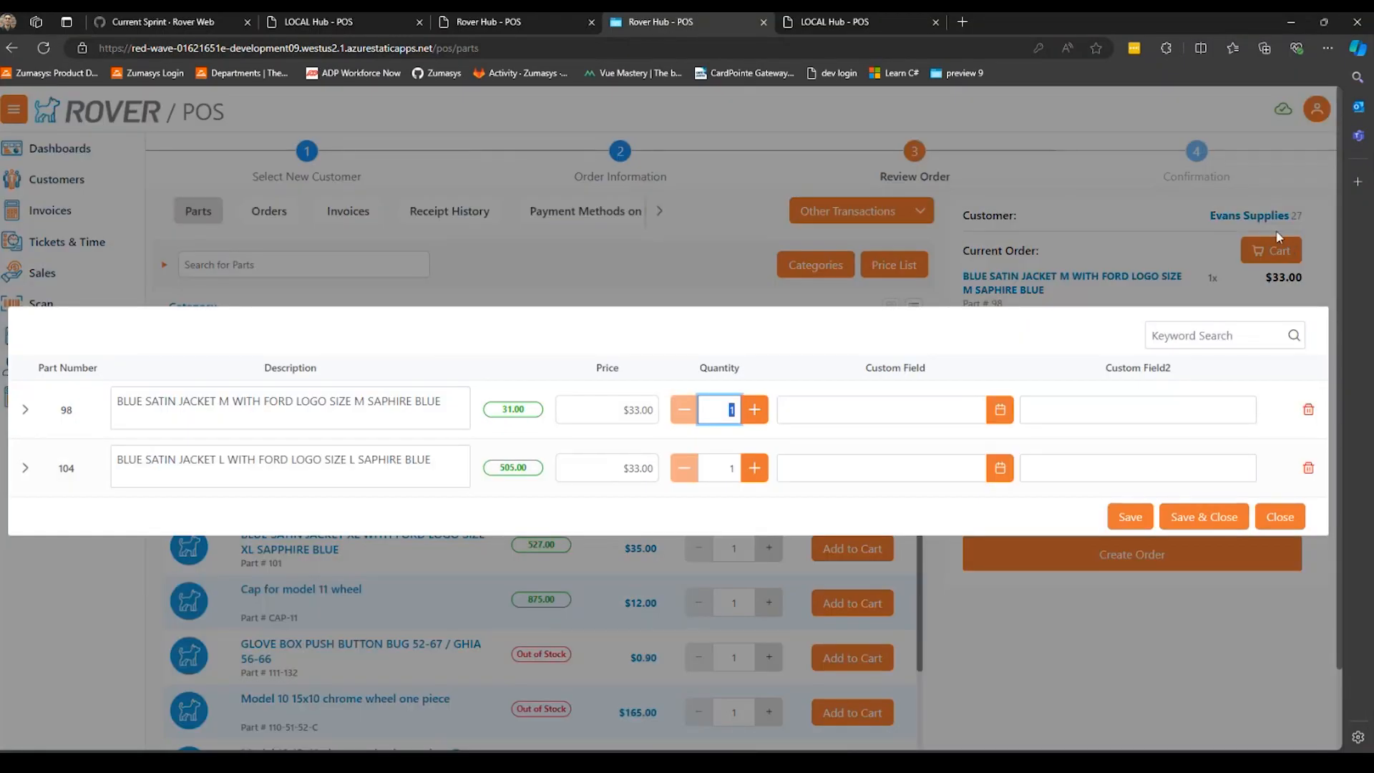
click(1009, 422)
click(1161, 415)
click(1291, 520)
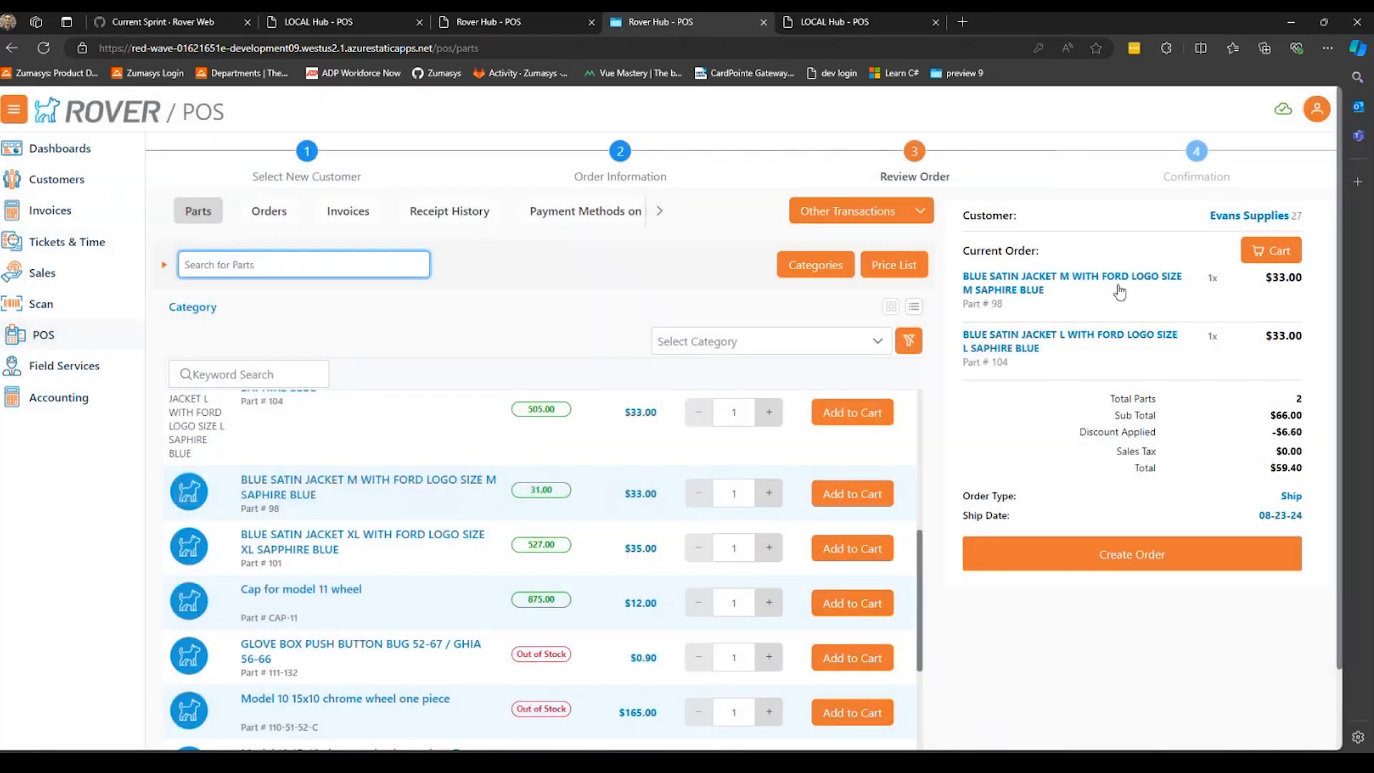
click(1118, 287)
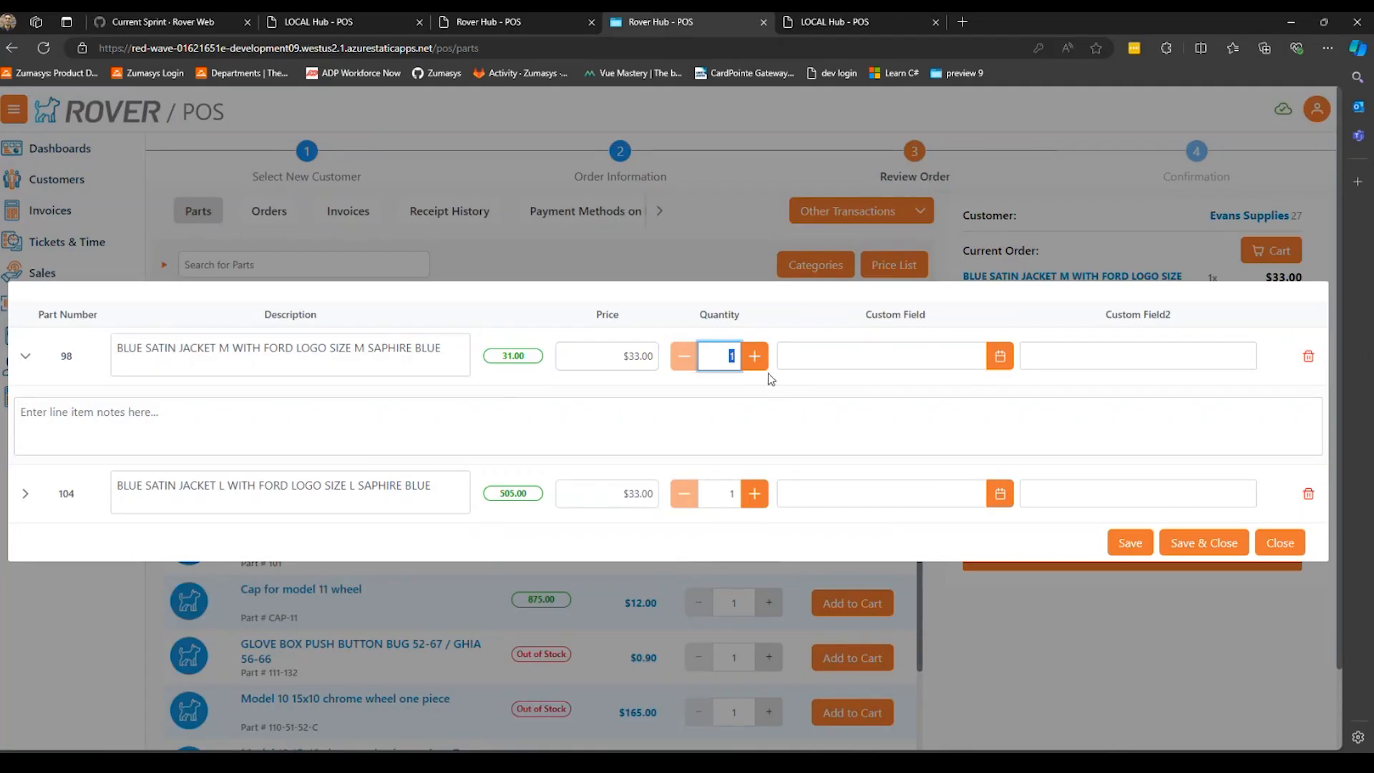
click(1285, 551)
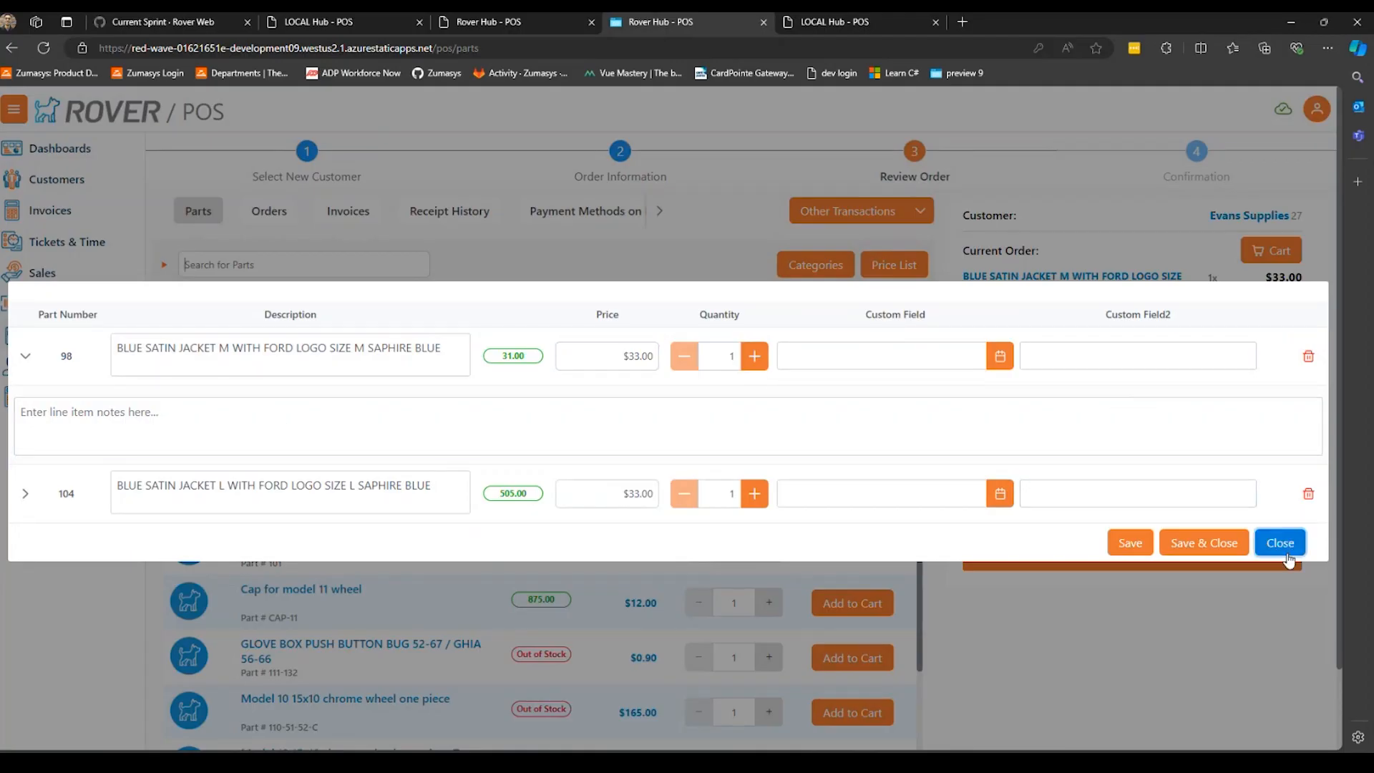
Step: Switch to the localhost POS and examine the expanded pricing details of SQ D 30/50 LWCO PRESS SWITCH in the shopping cart
click(825, 27)
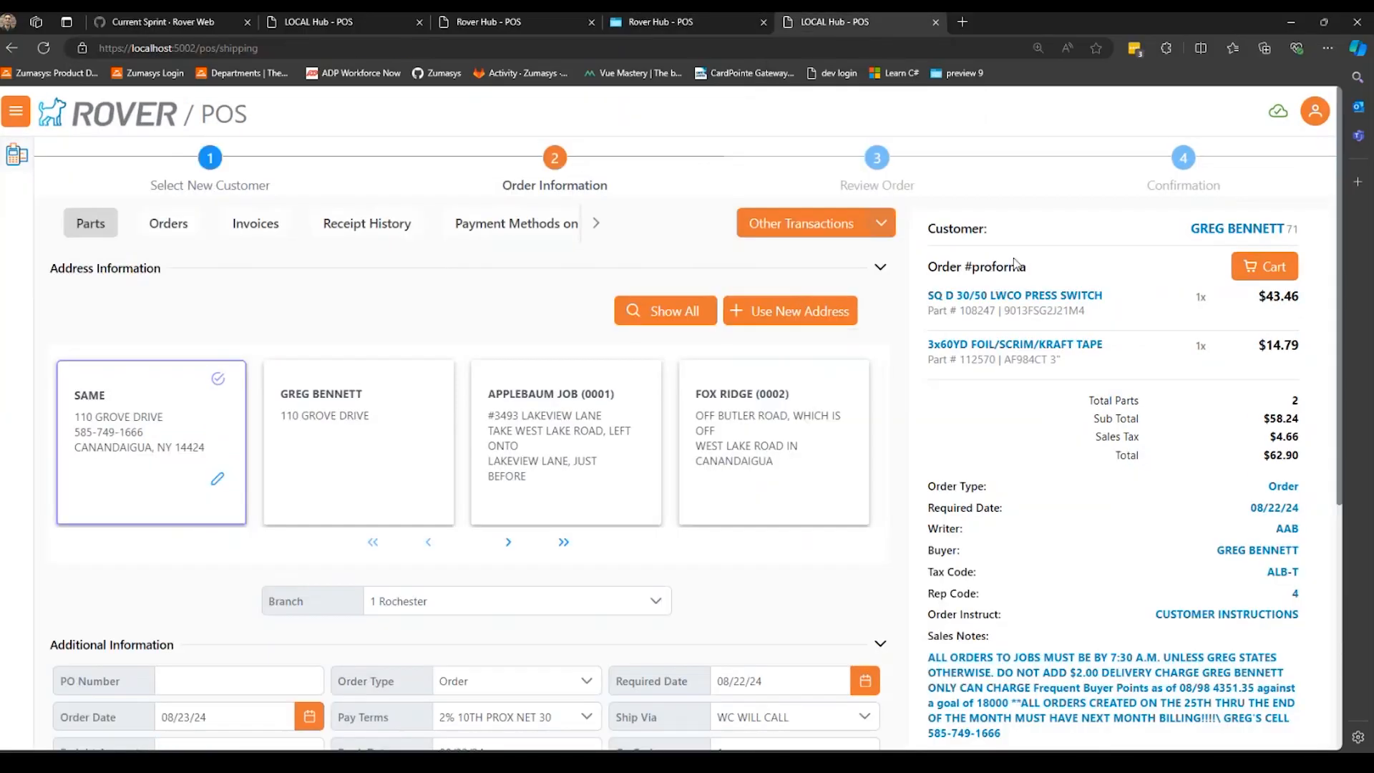
click(1263, 273)
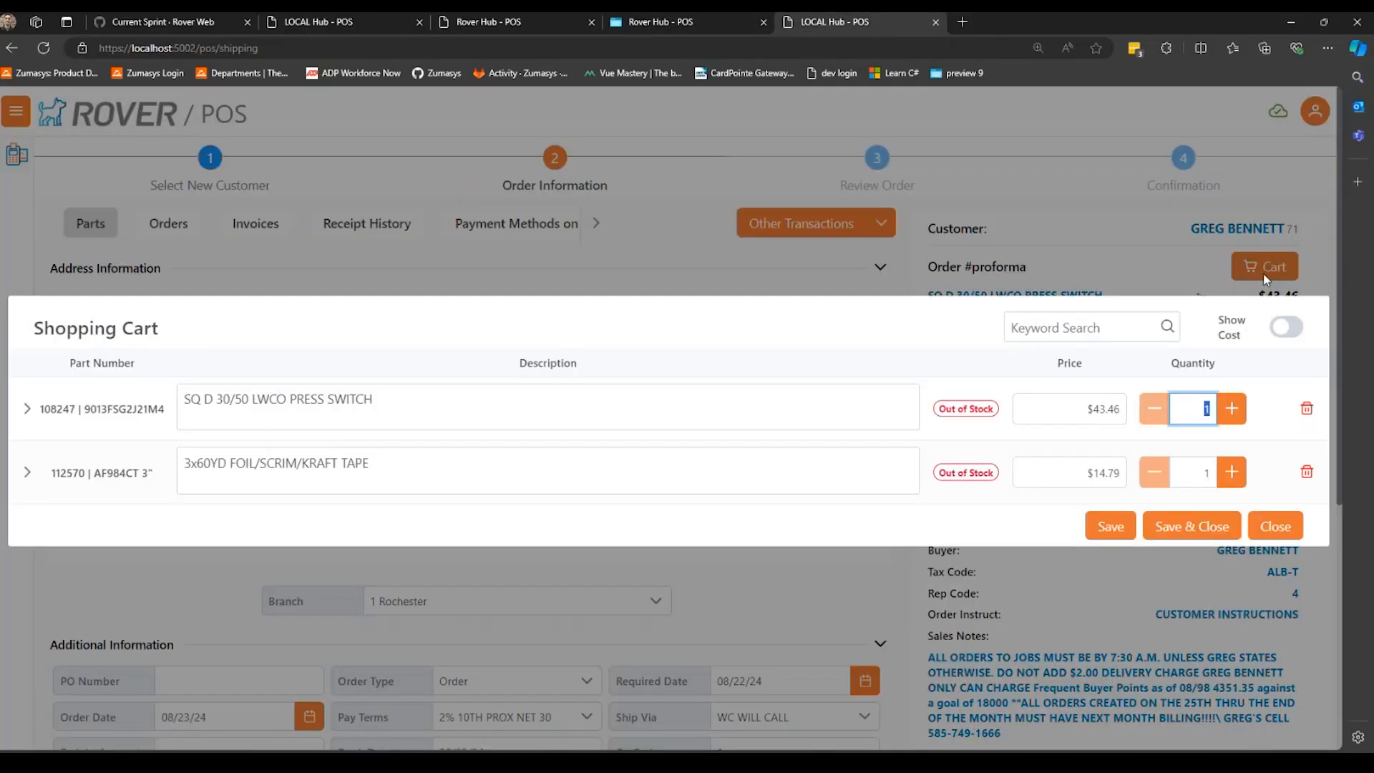
click(28, 413)
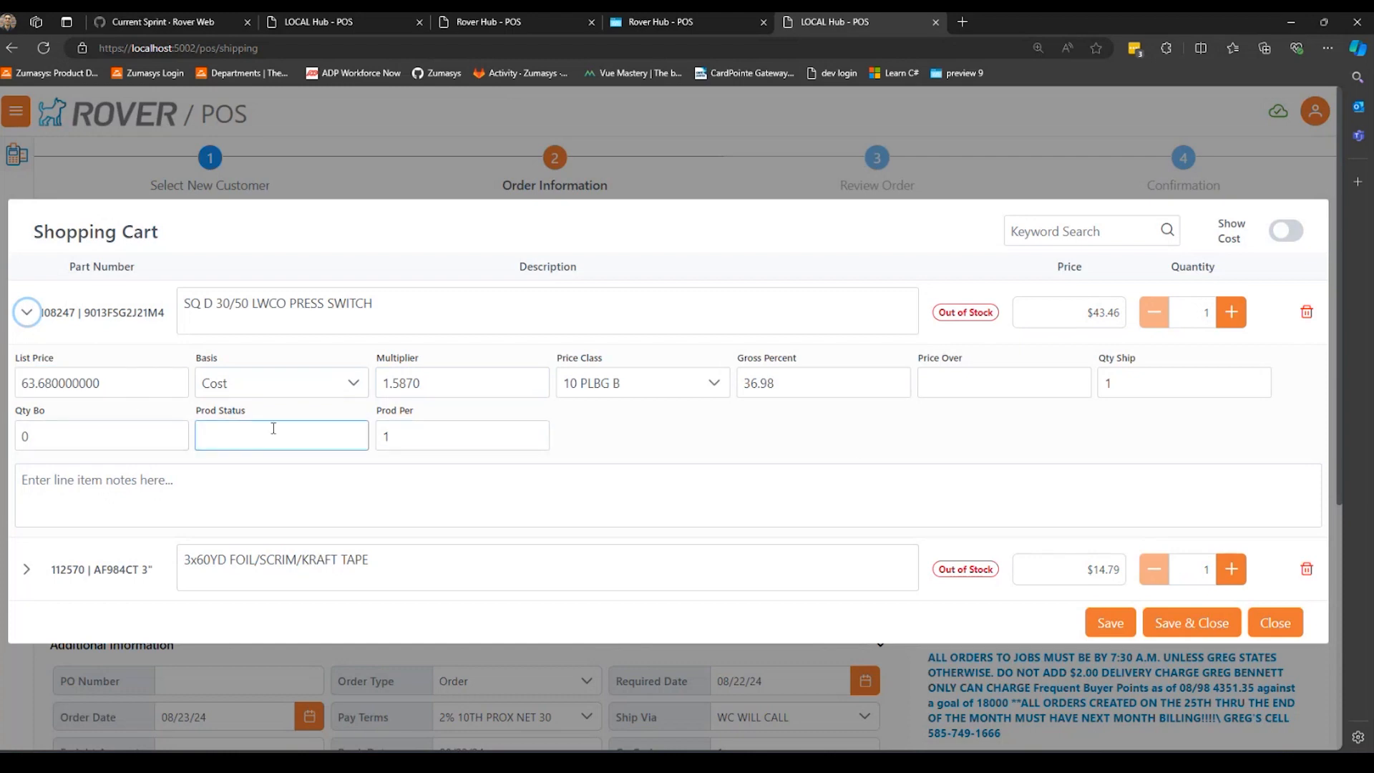
click(1287, 628)
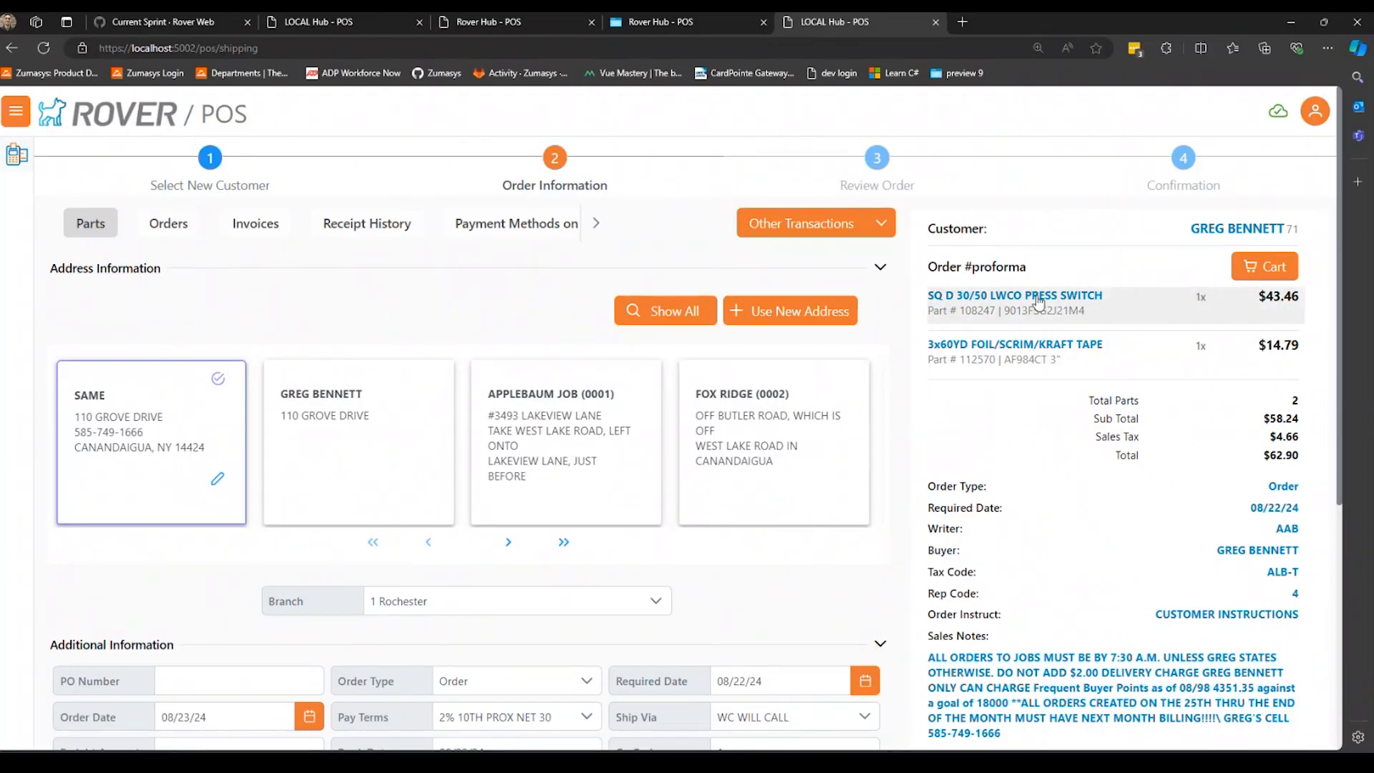
click(1293, 267)
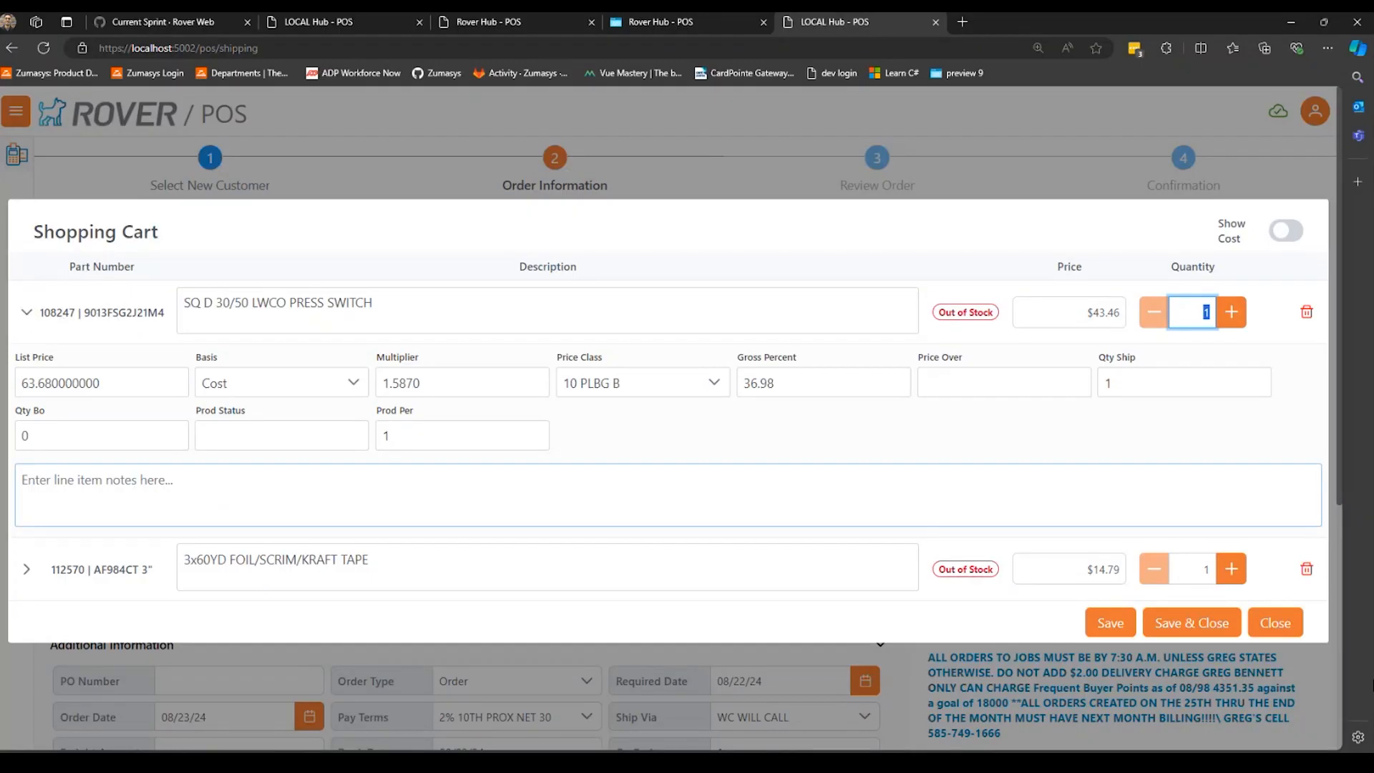
click(1265, 625)
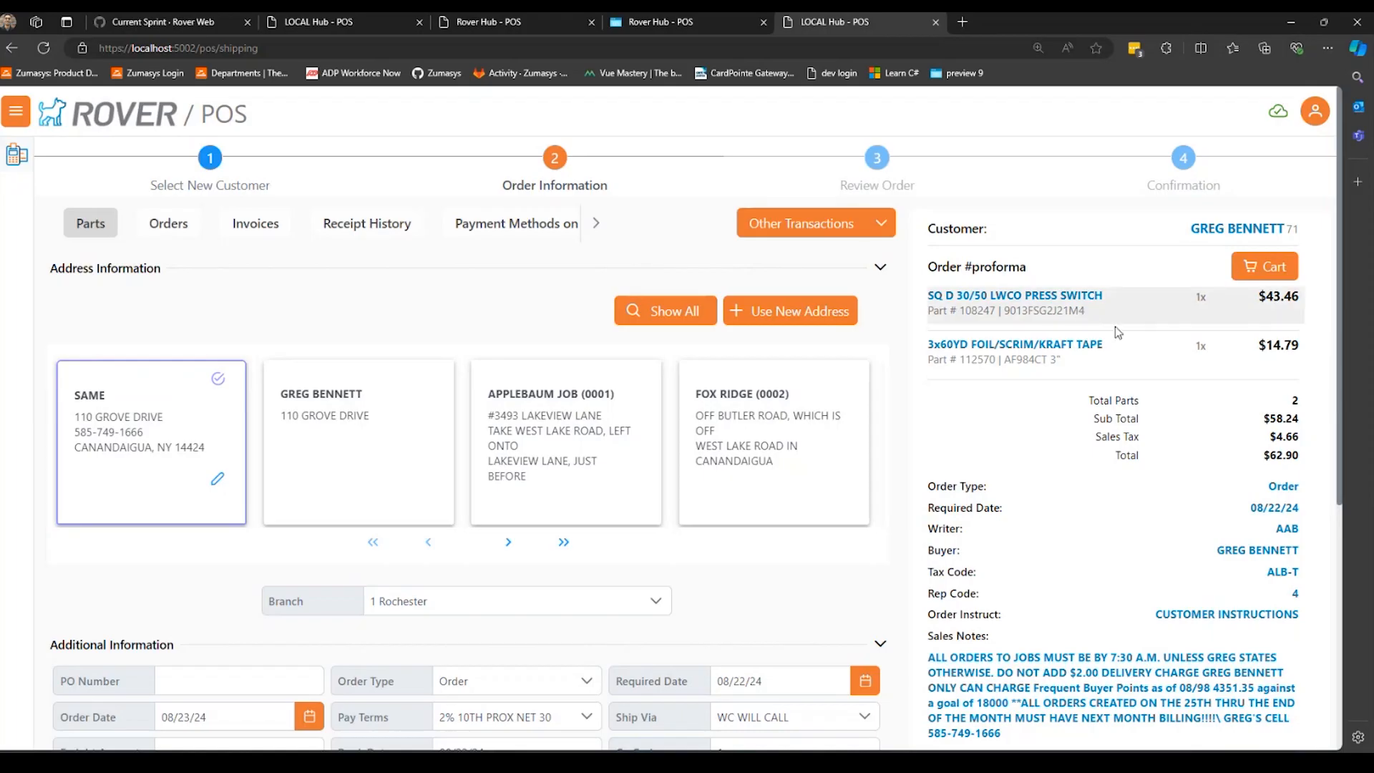
click(1257, 271)
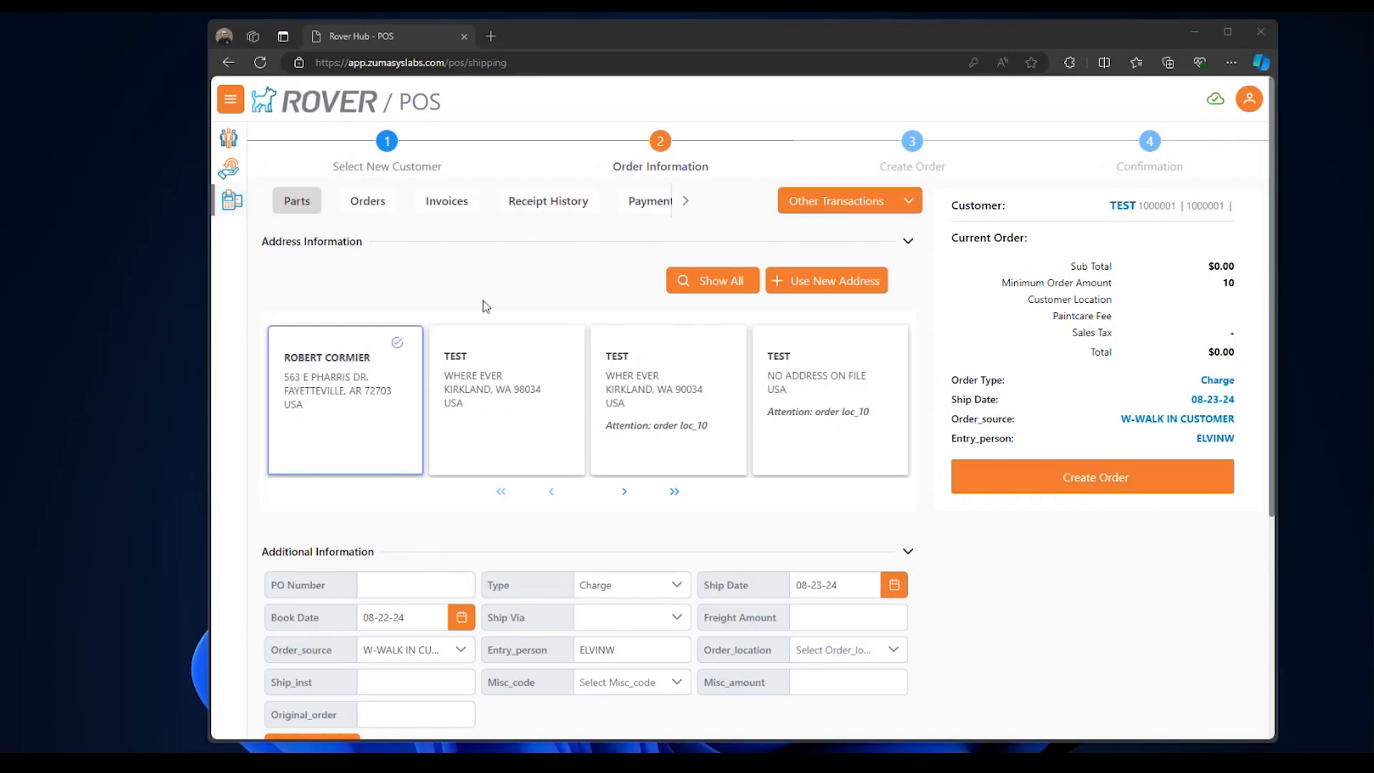
Step: Start a refund on the outstanding $208.00 invoice and set the PBK KIT TEST ITEM refund quantity to 2
click(447, 204)
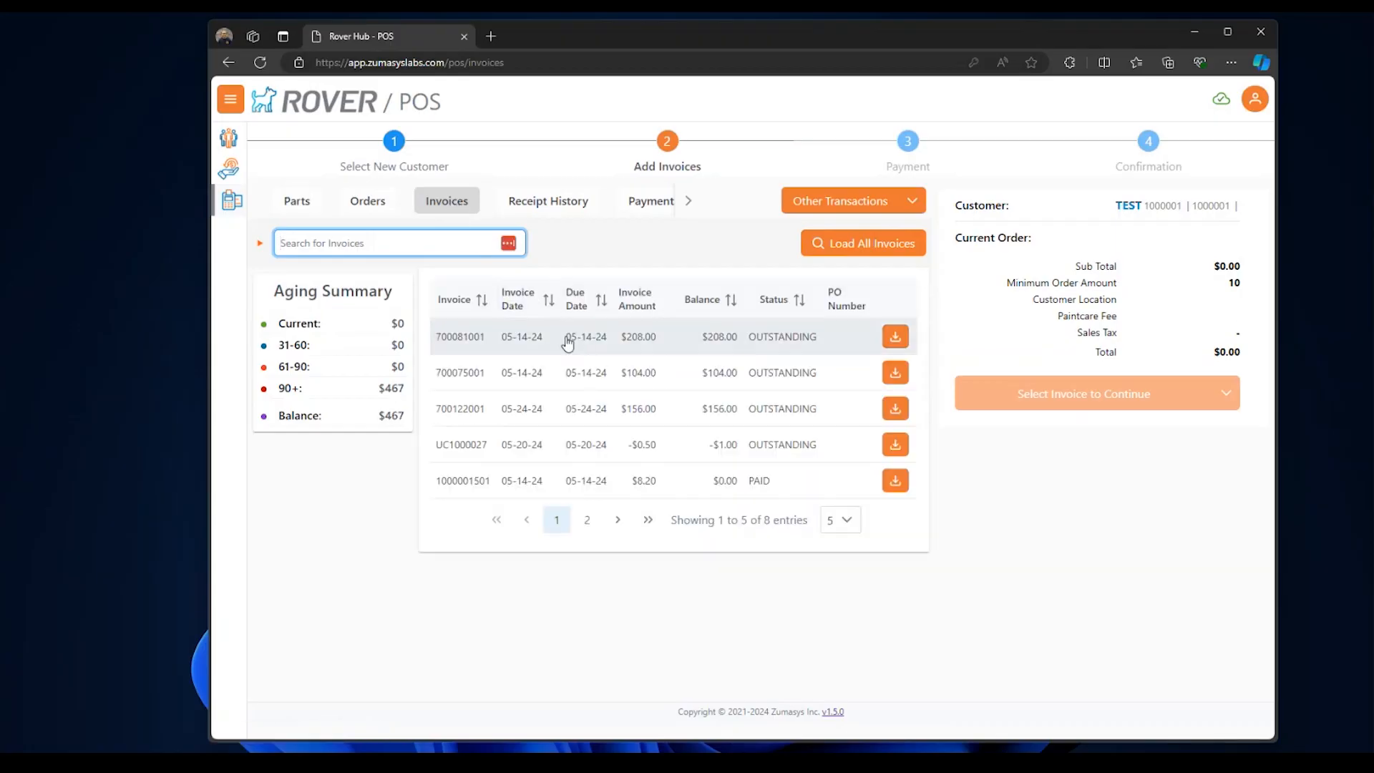
click(613, 348)
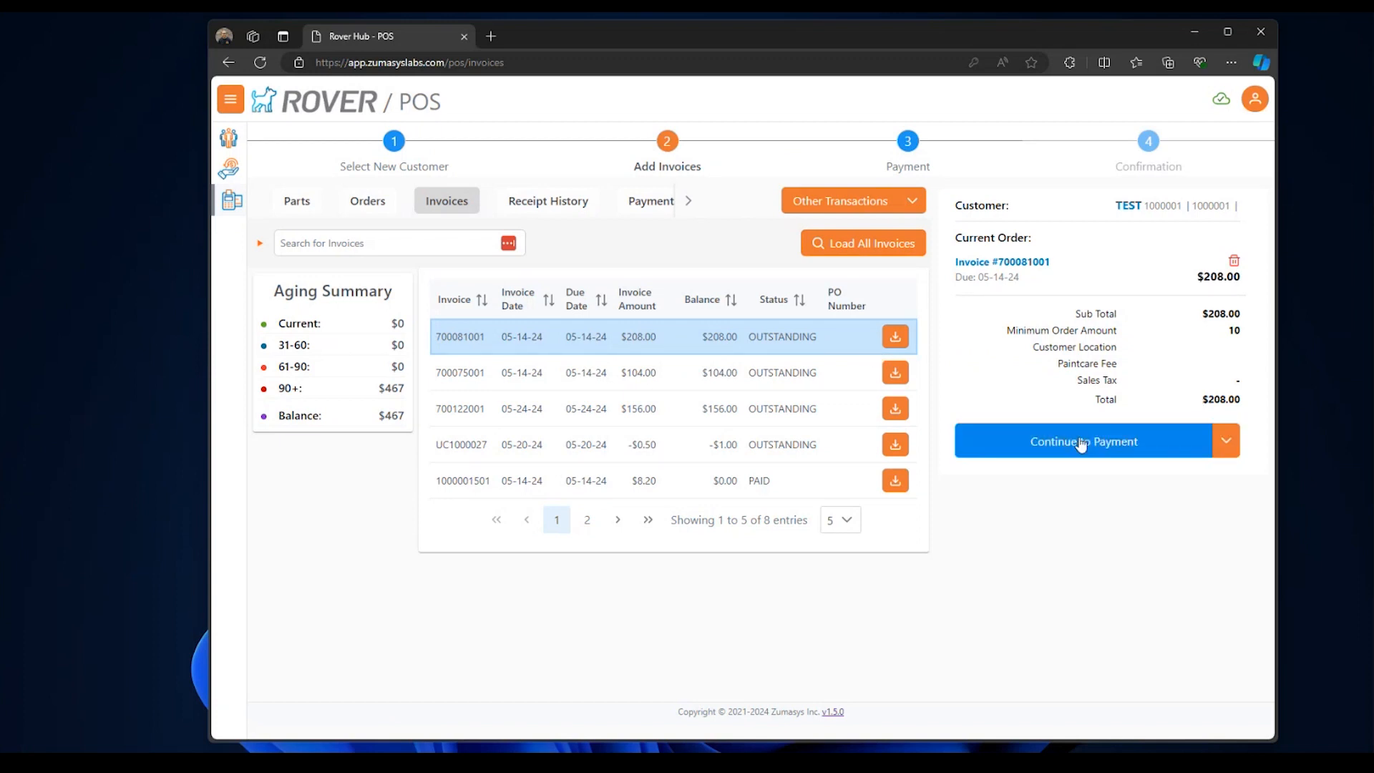
click(1228, 446)
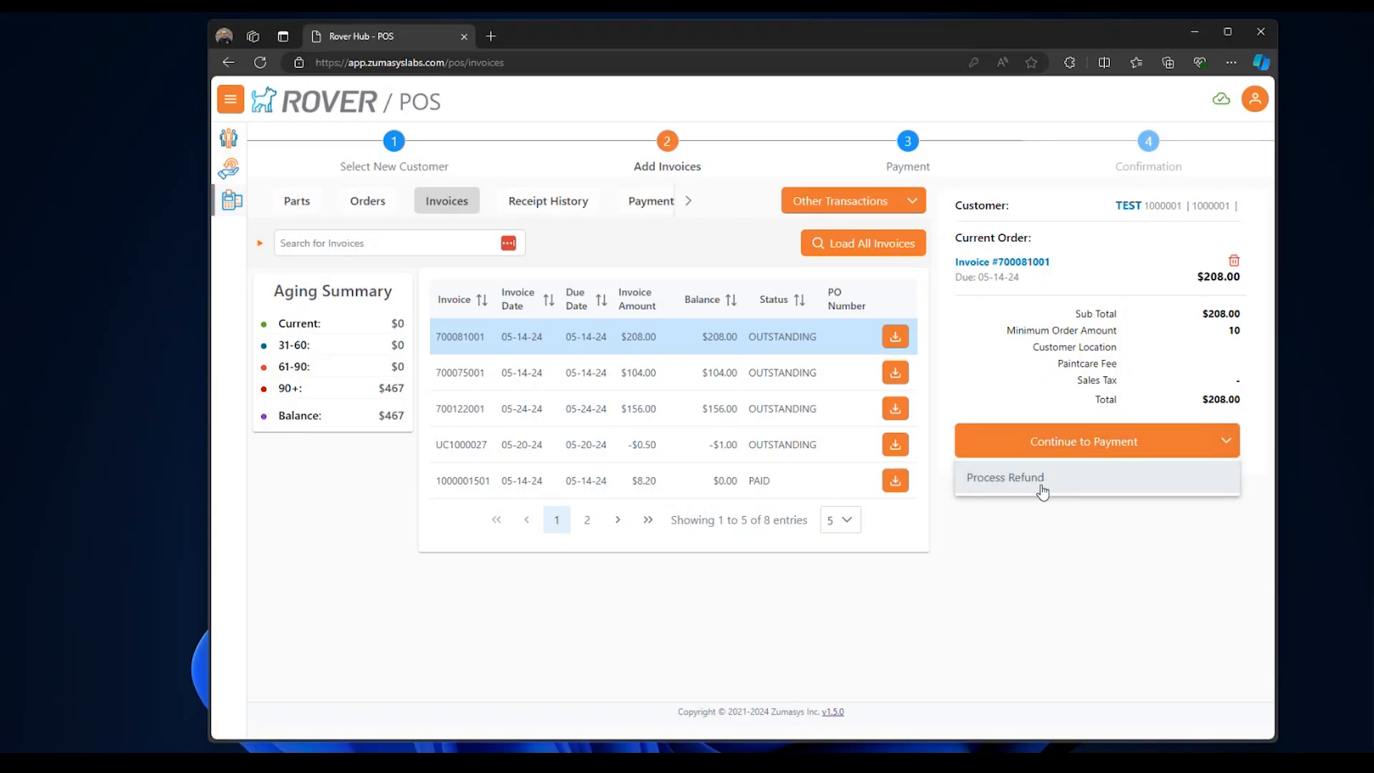
click(1006, 477)
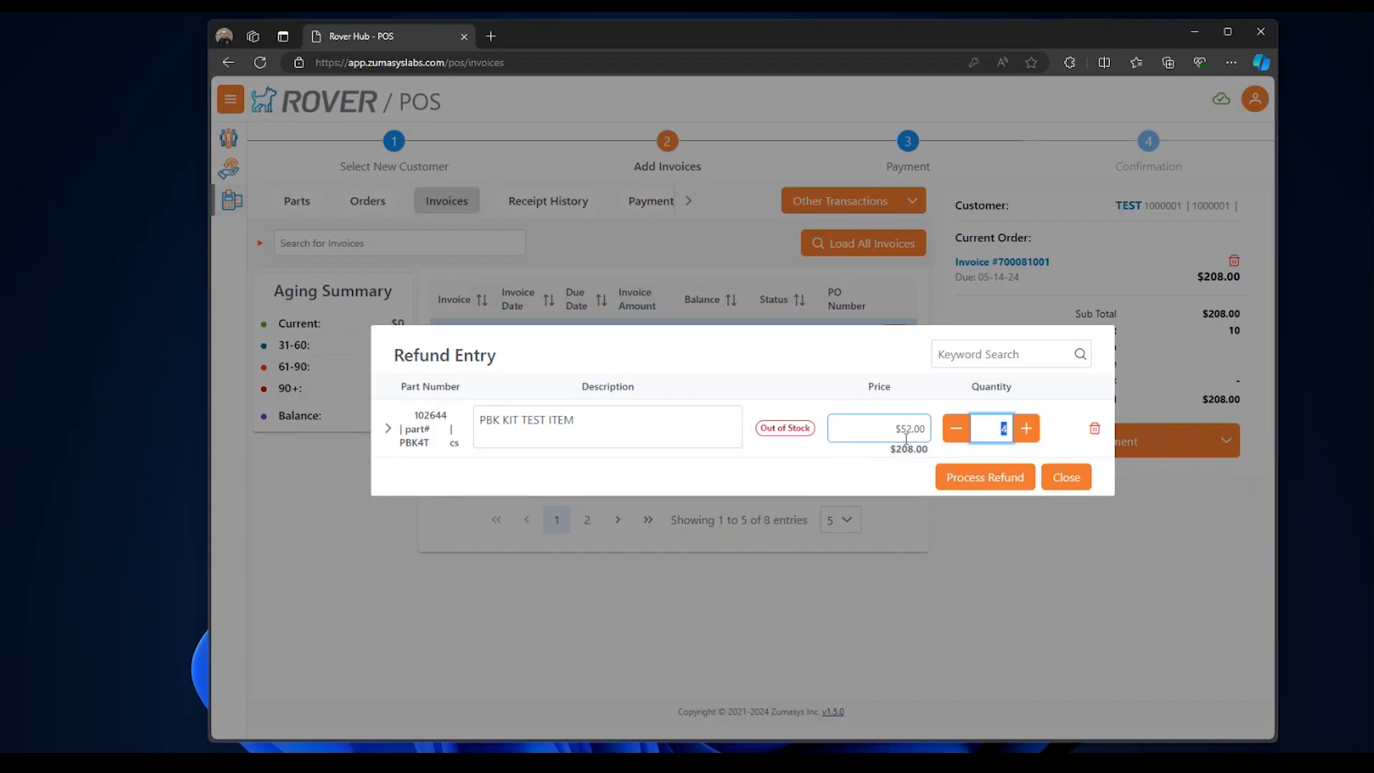
click(958, 436)
click(957, 437)
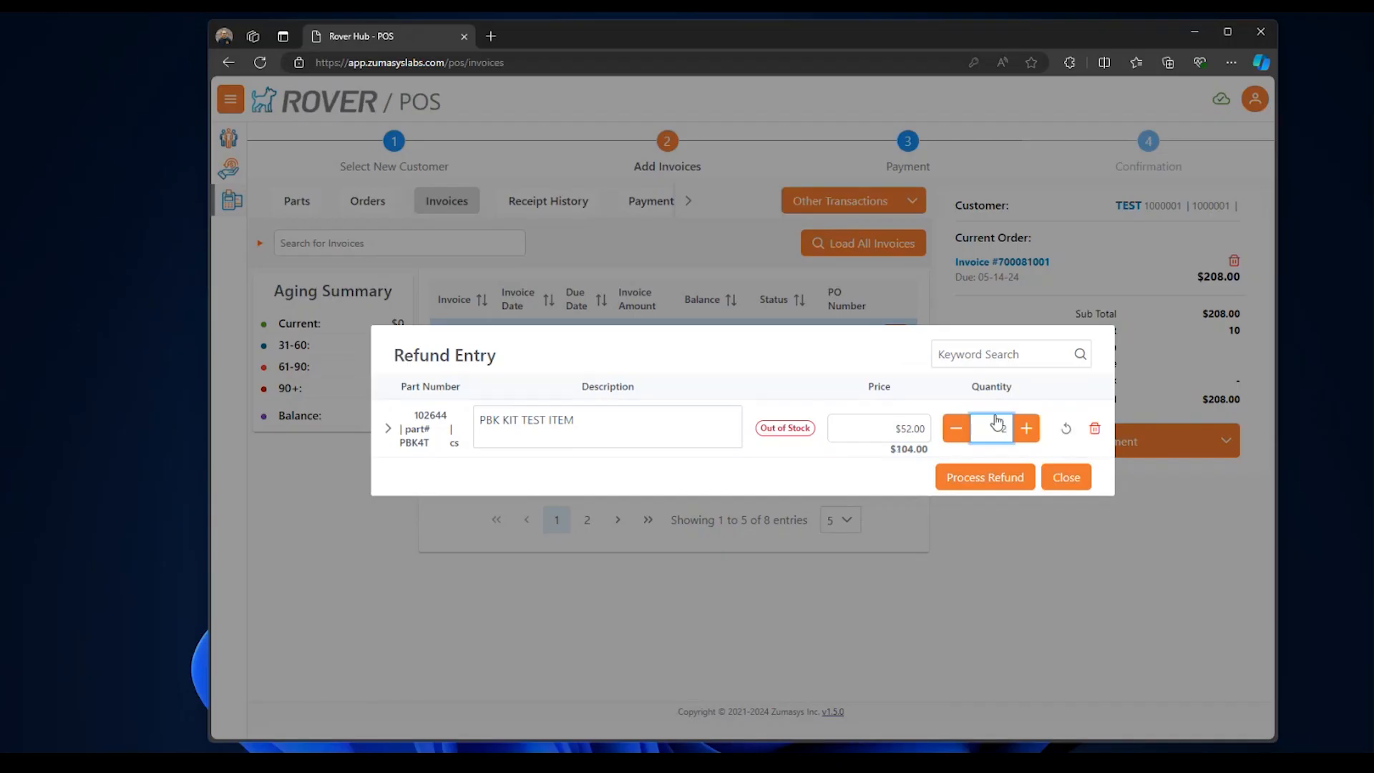
Step: Process the PBK KIT TEST ITEM refund and display the TEST customer's order list
click(973, 485)
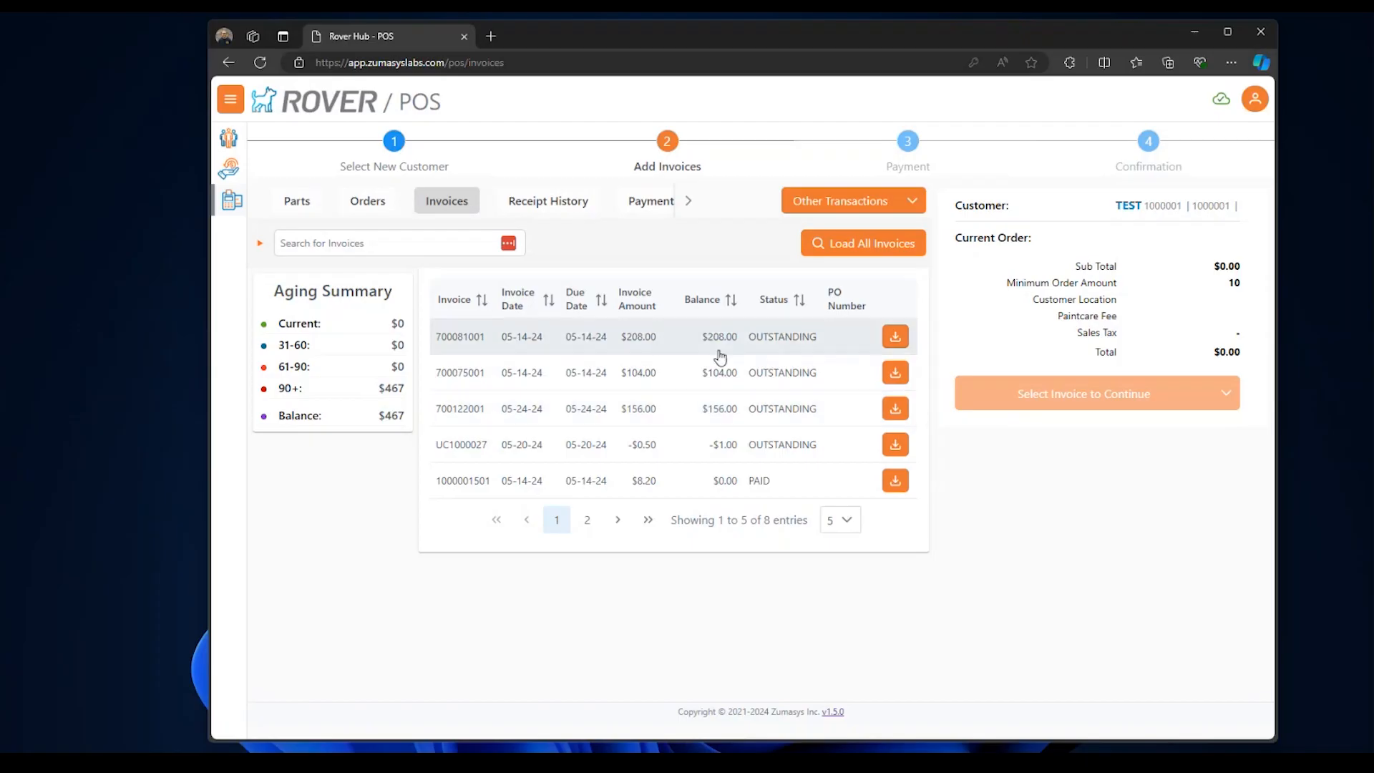
click(367, 203)
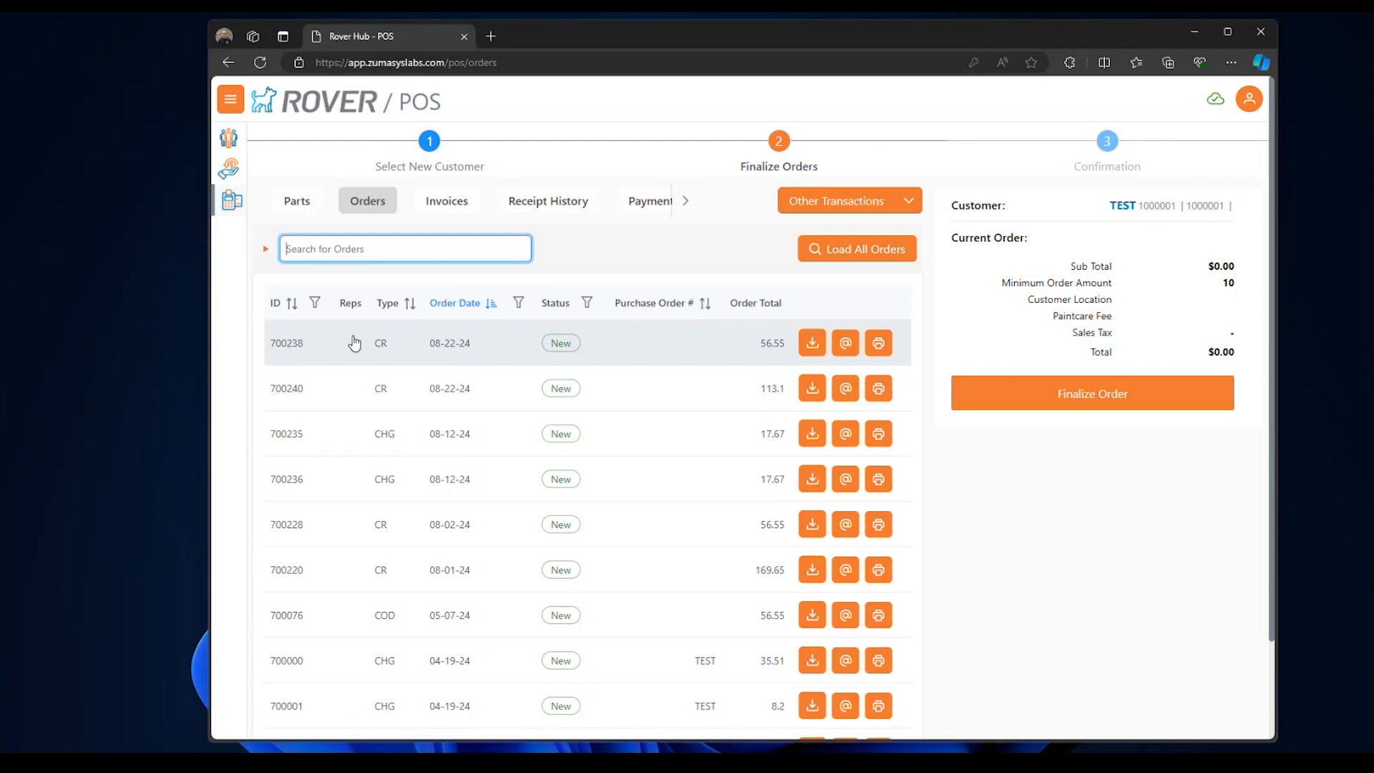
Step: View the CR order dated 08-22-24 with the 56.55 total, check its line item quantity and price, and close it
click(428, 340)
click(670, 454)
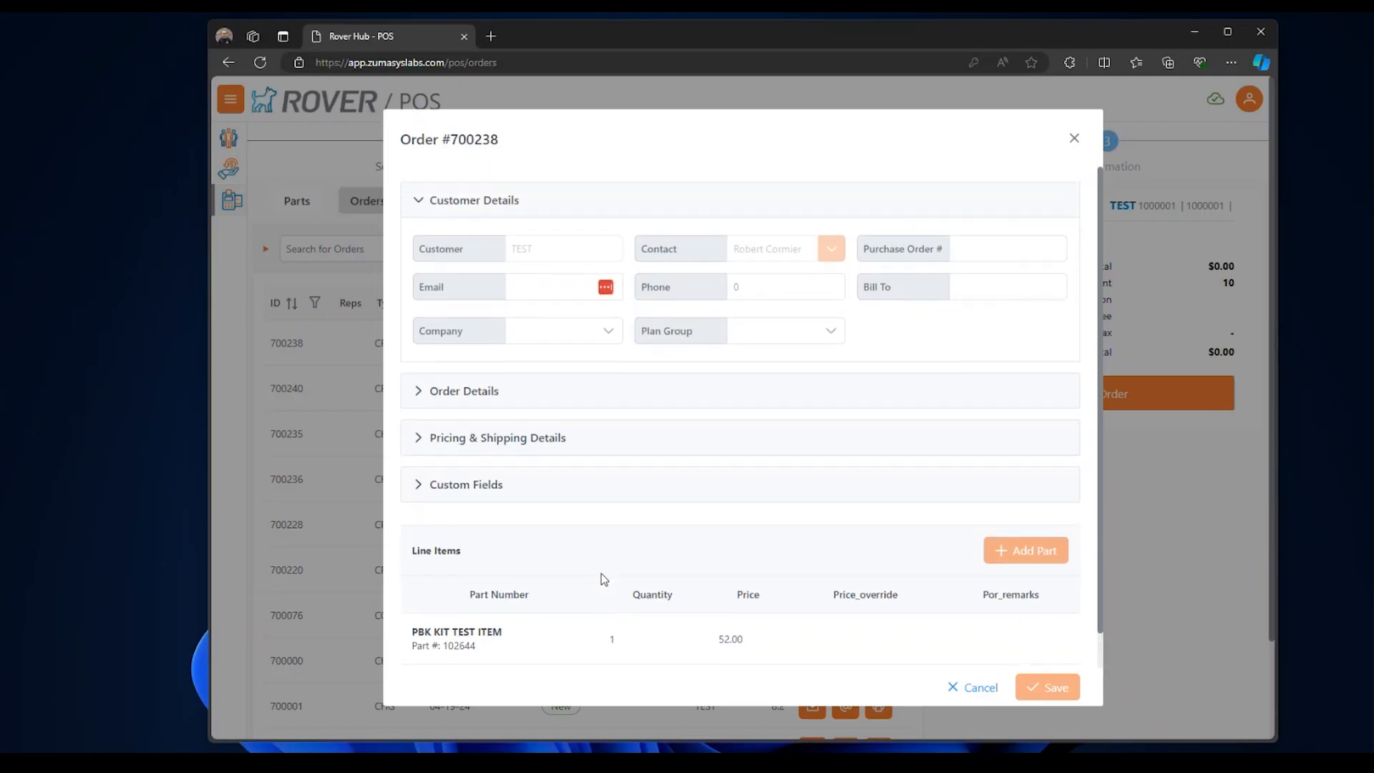
scroll(601, 573, down, 1)
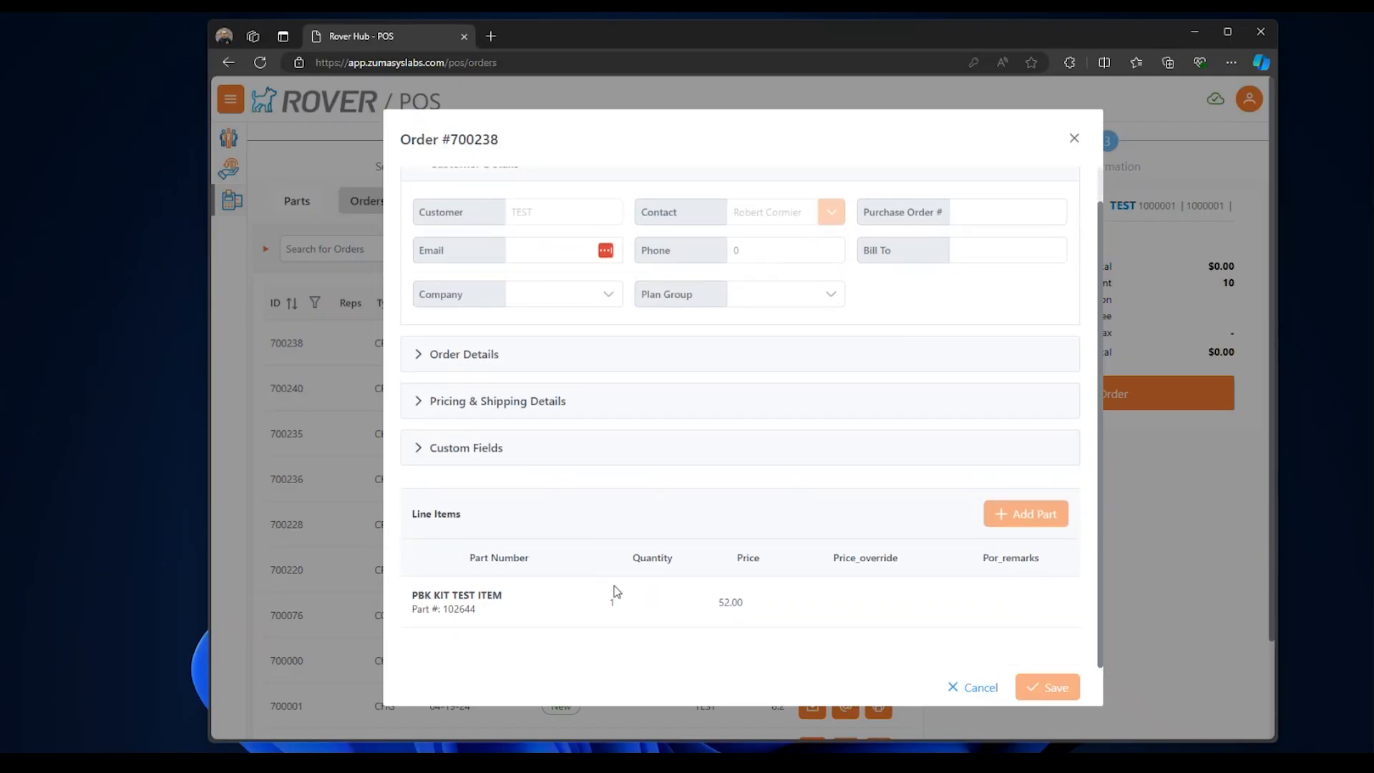
click(972, 687)
Step: View the CR order dated 08-22-24 with the 113.1 total, check its line items, and close it without changes
click(504, 395)
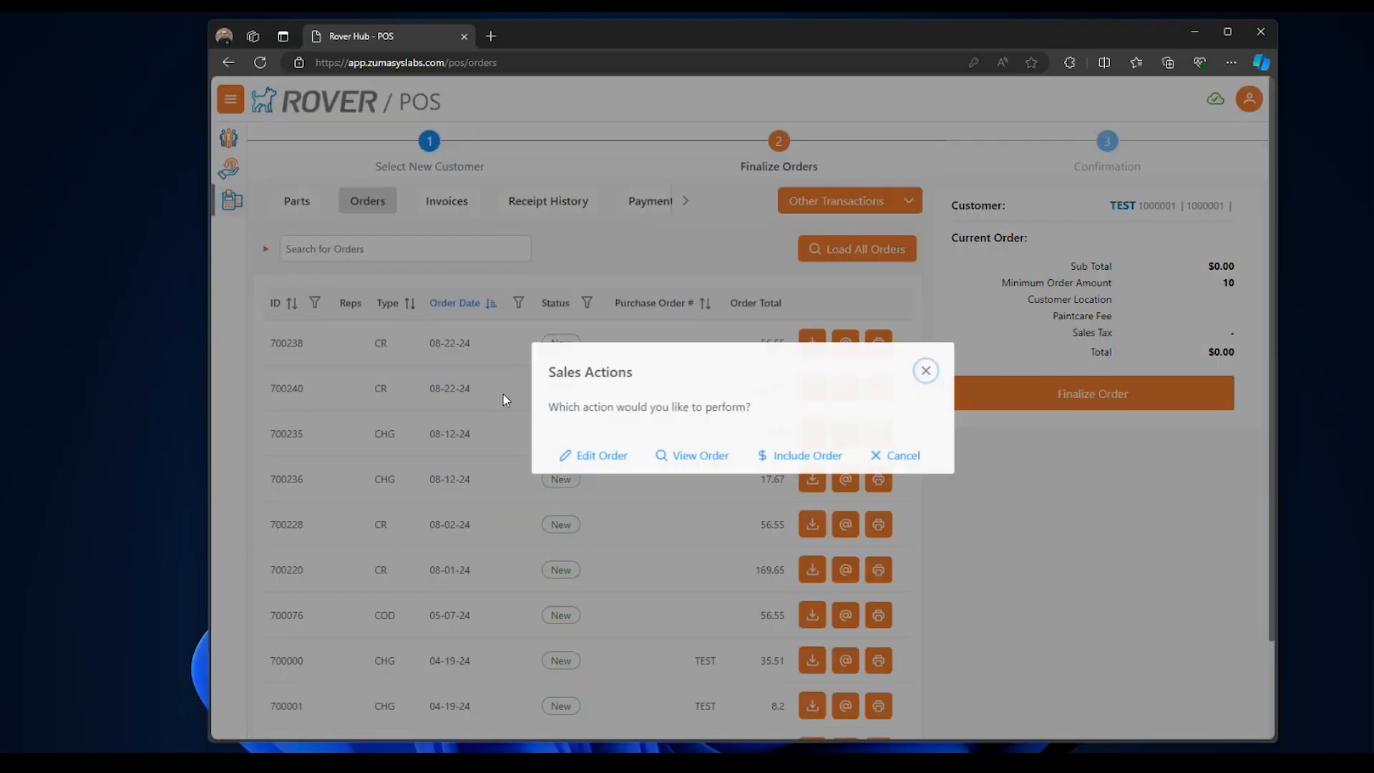
click(691, 463)
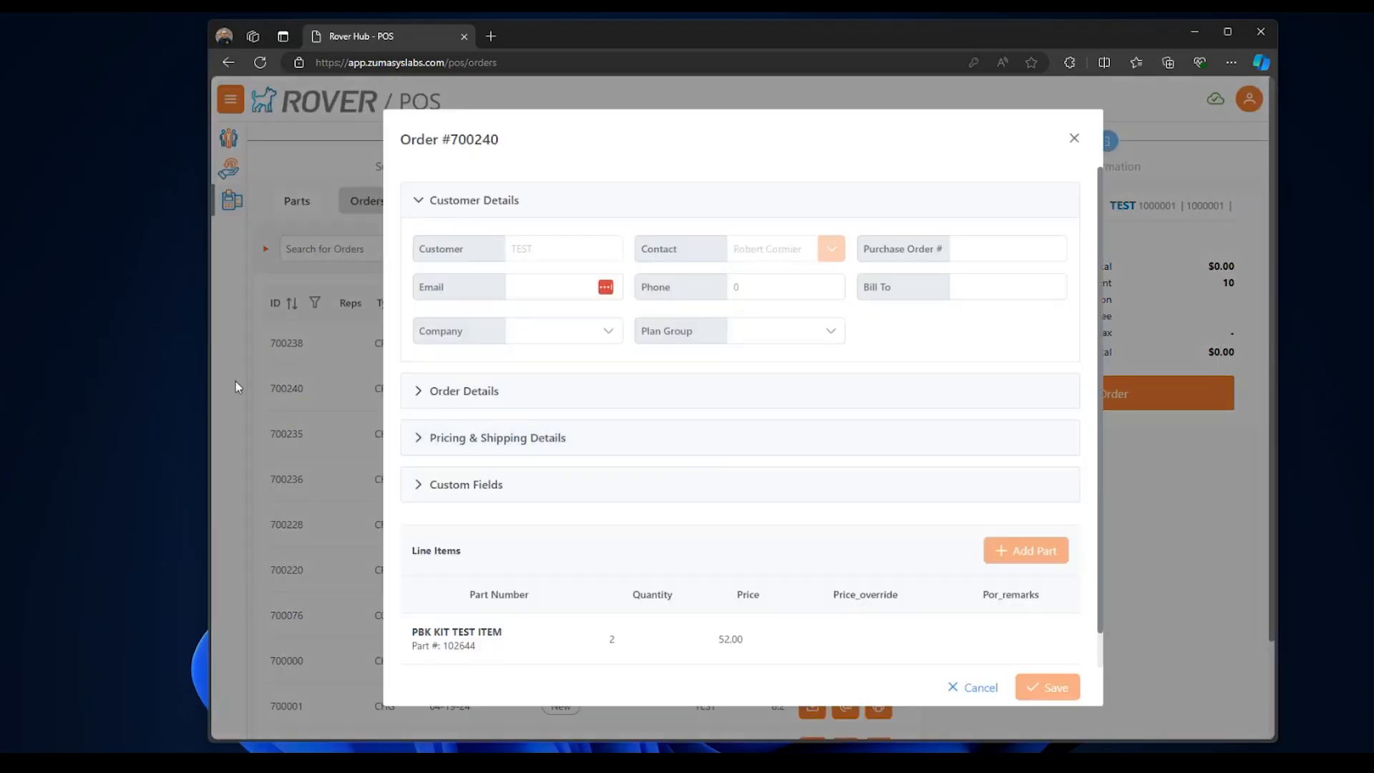
scroll(611, 584, down, 1)
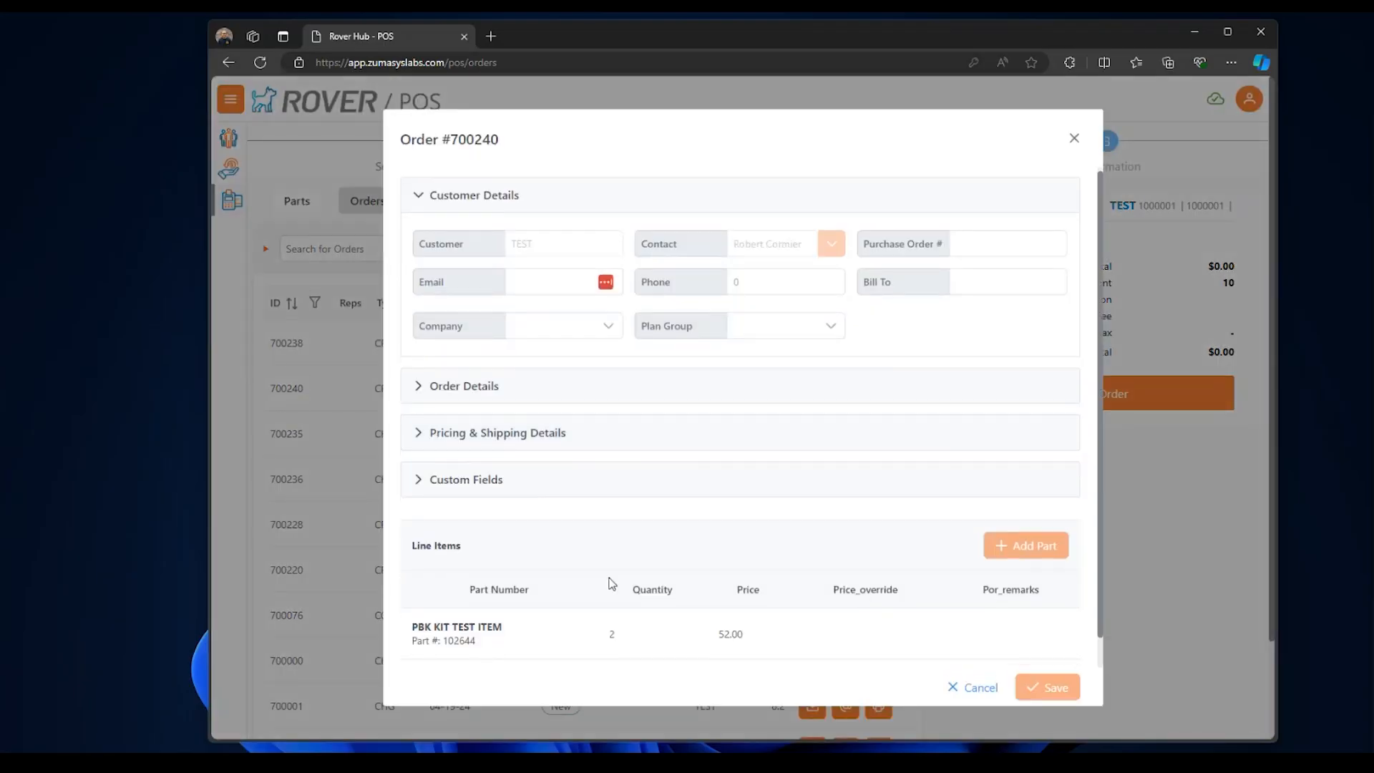
click(962, 687)
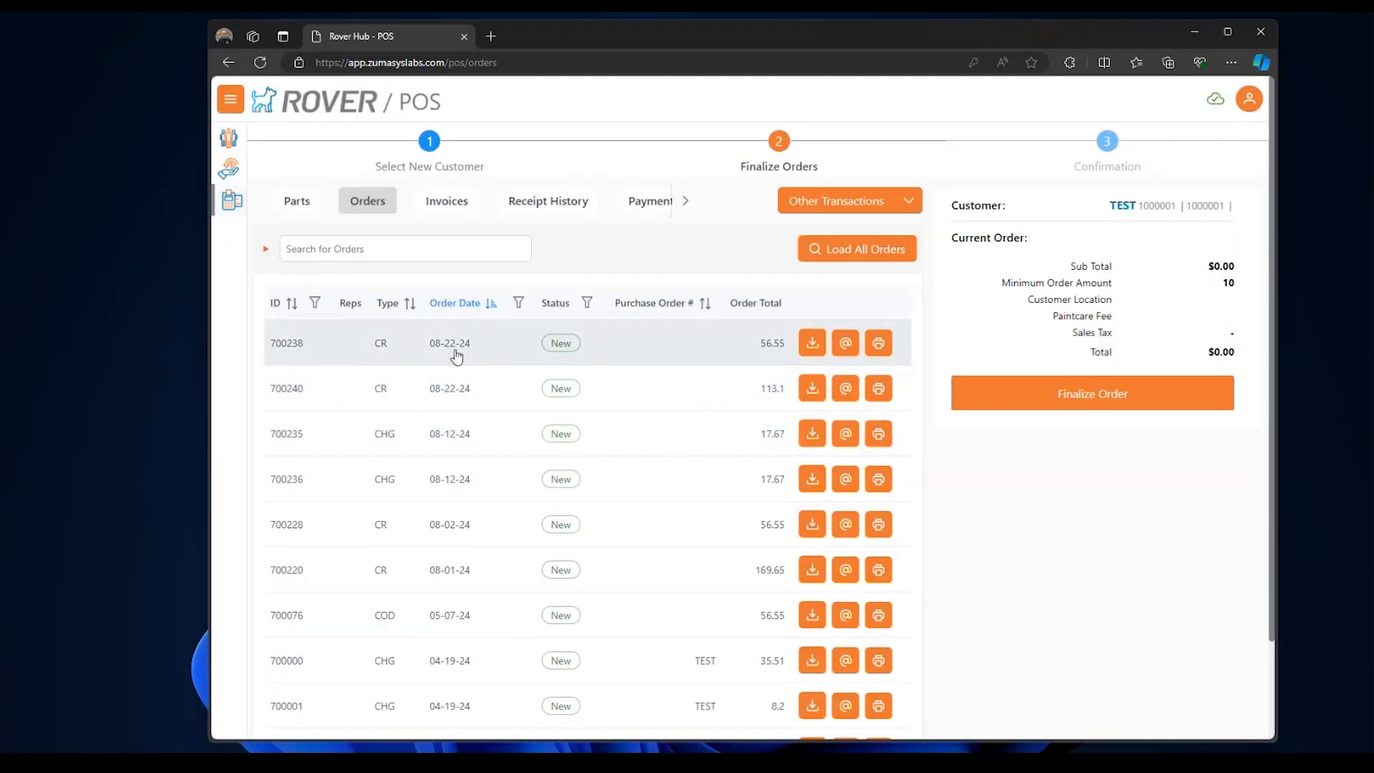
Step: Reopen the 113.1 order for viewing, inspect the PBK KIT TEST ITEM line and customer details, and return to the order list
click(322, 399)
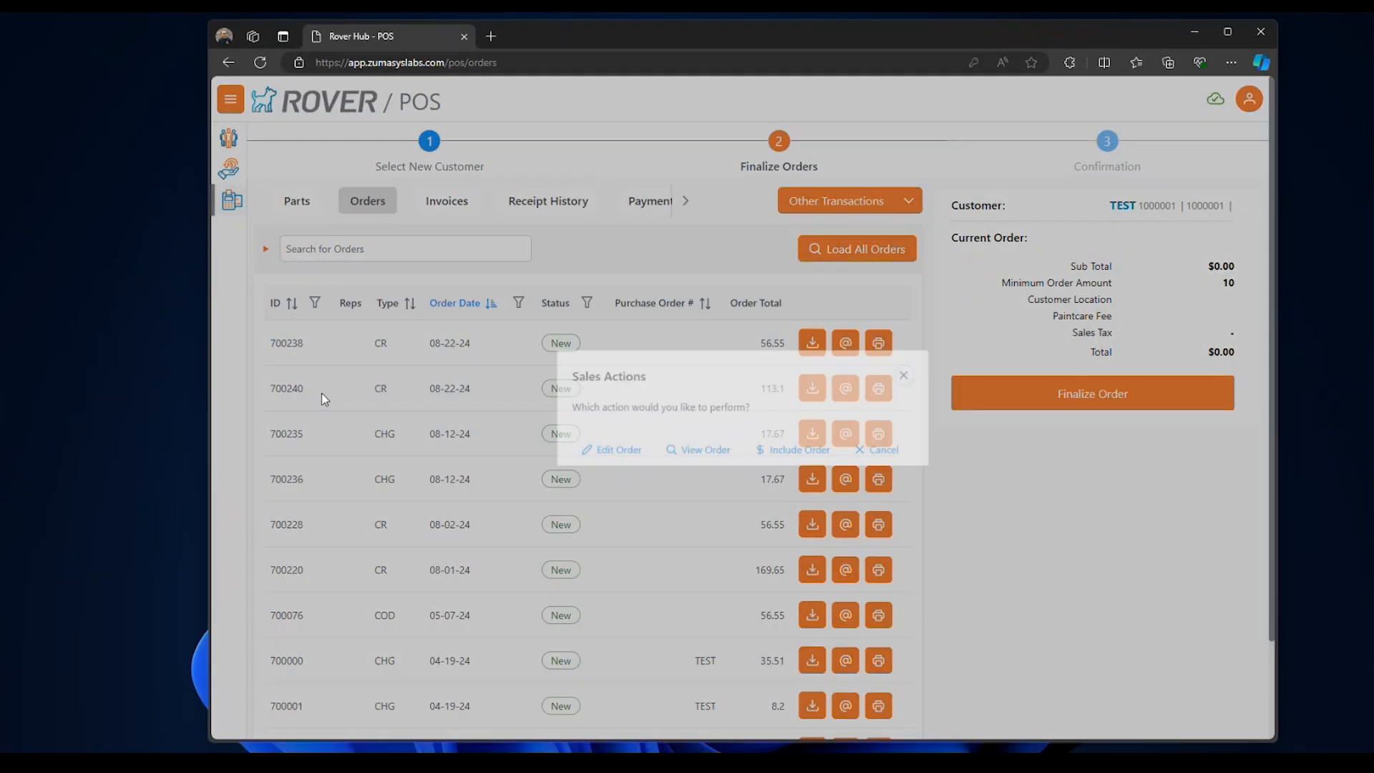
click(671, 456)
scroll(573, 558, down, 1)
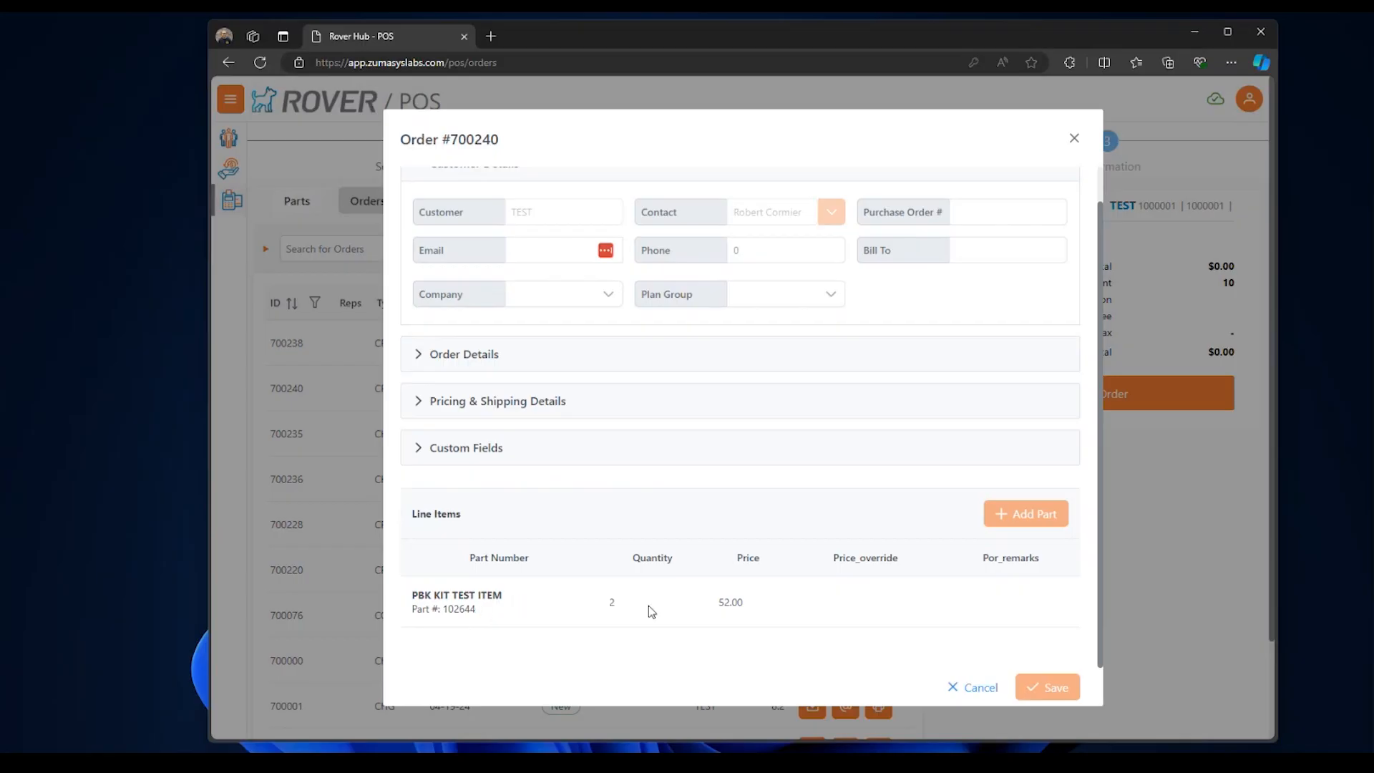
click(615, 607)
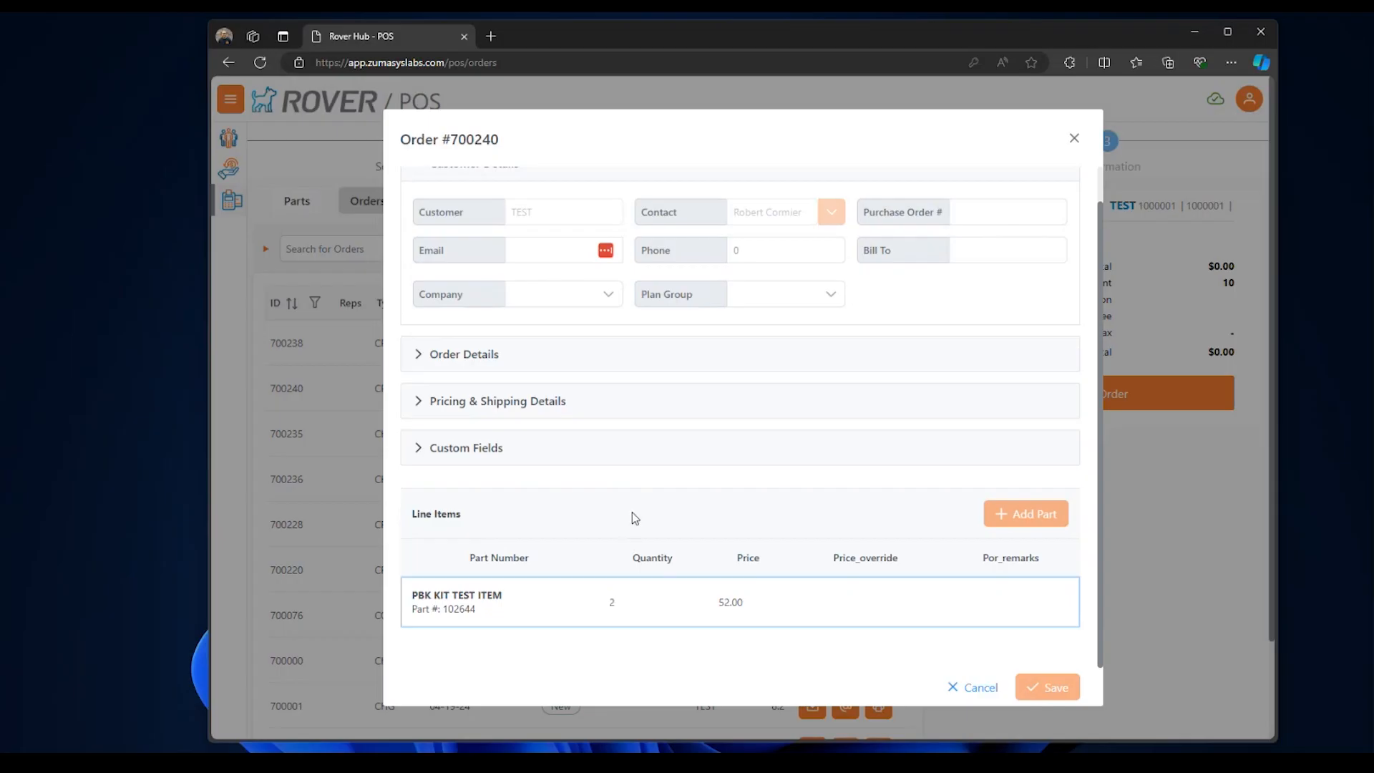
scroll(633, 513, up, 1)
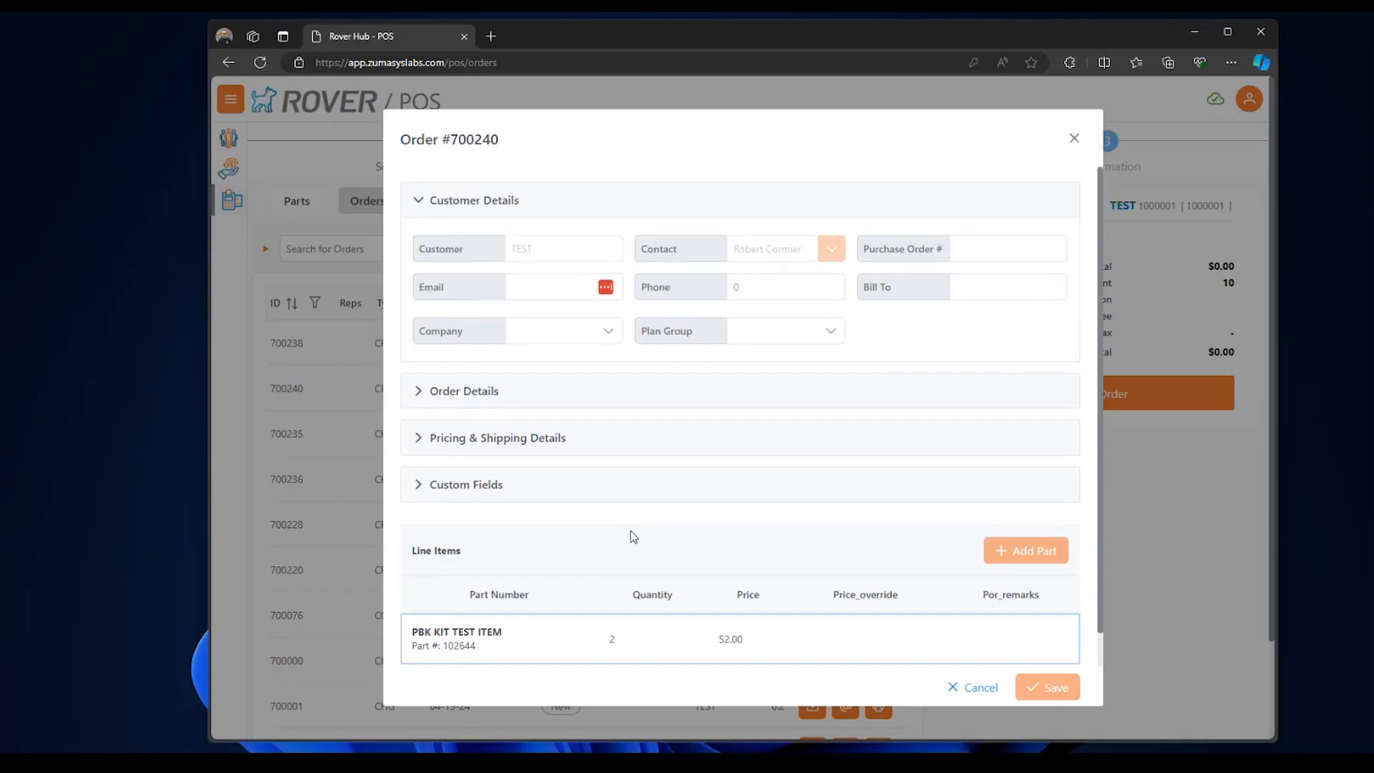
click(955, 693)
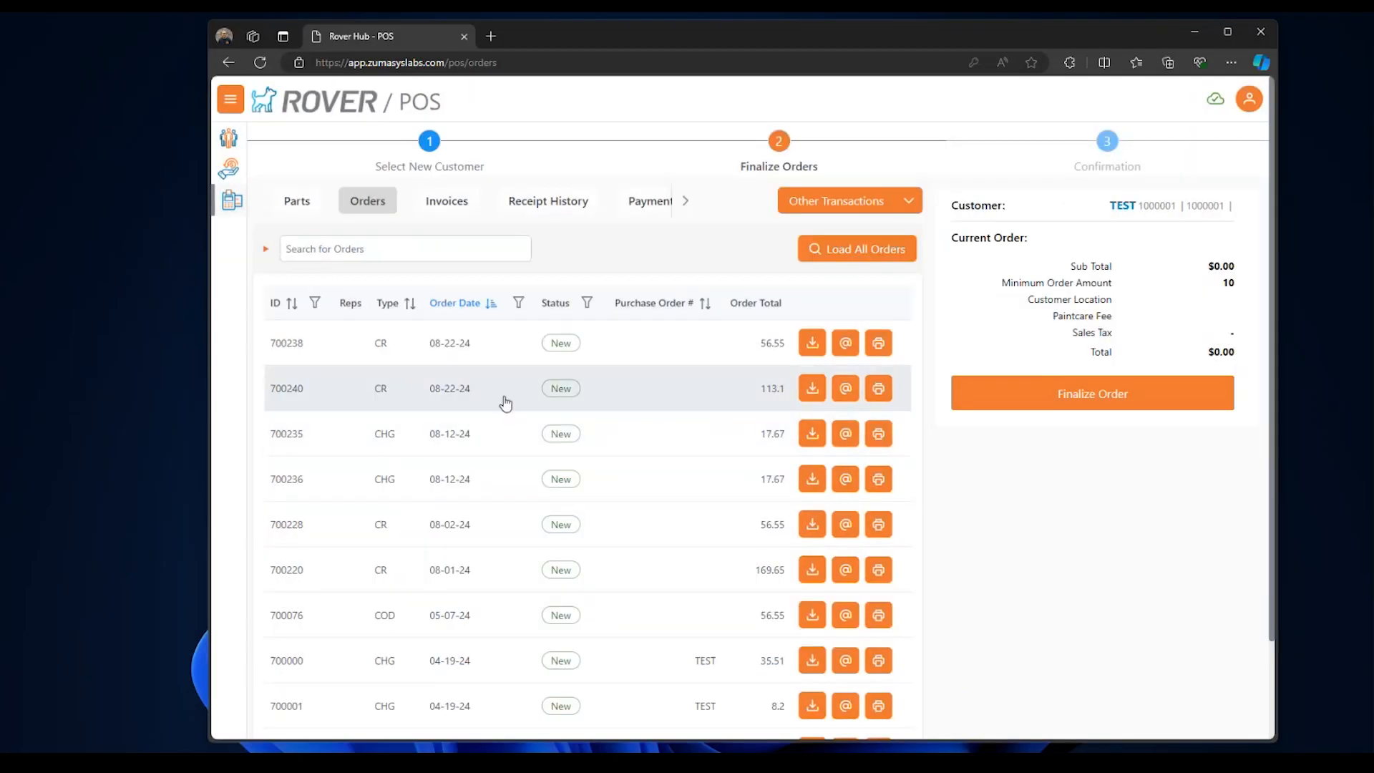